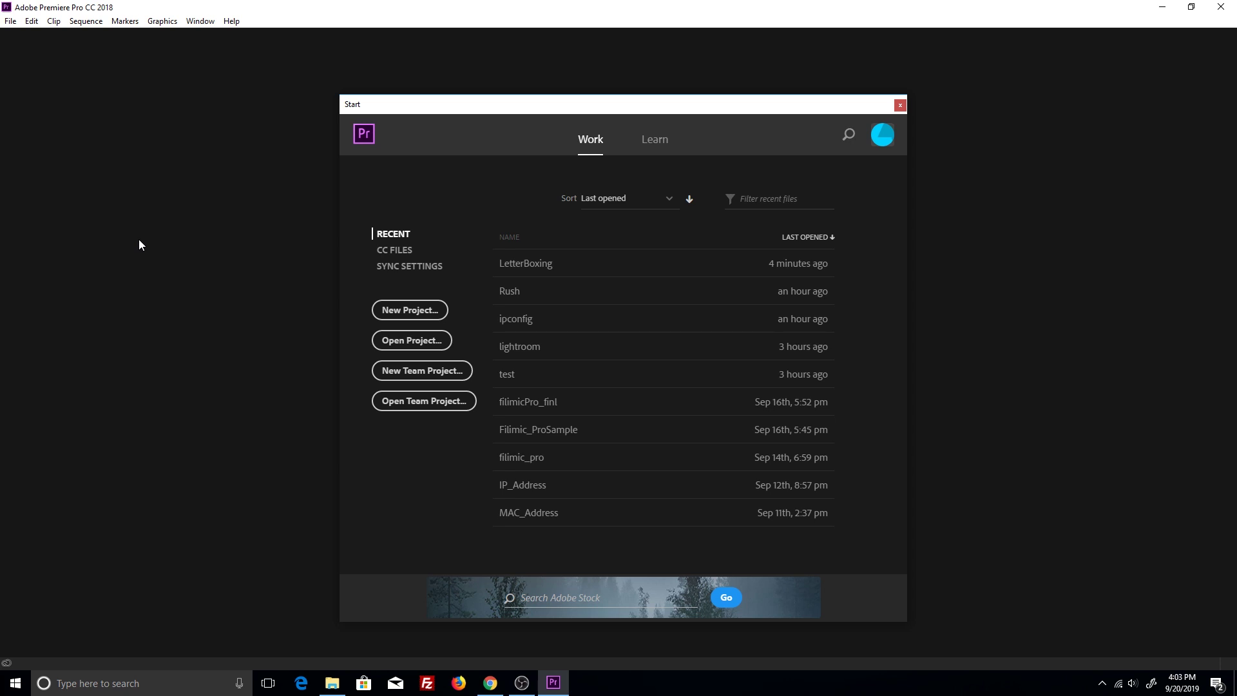
Step: Choose New Project... on the Start screen to open the New Project dialog
{"action": "left_click", "coordinate": [410, 311]}
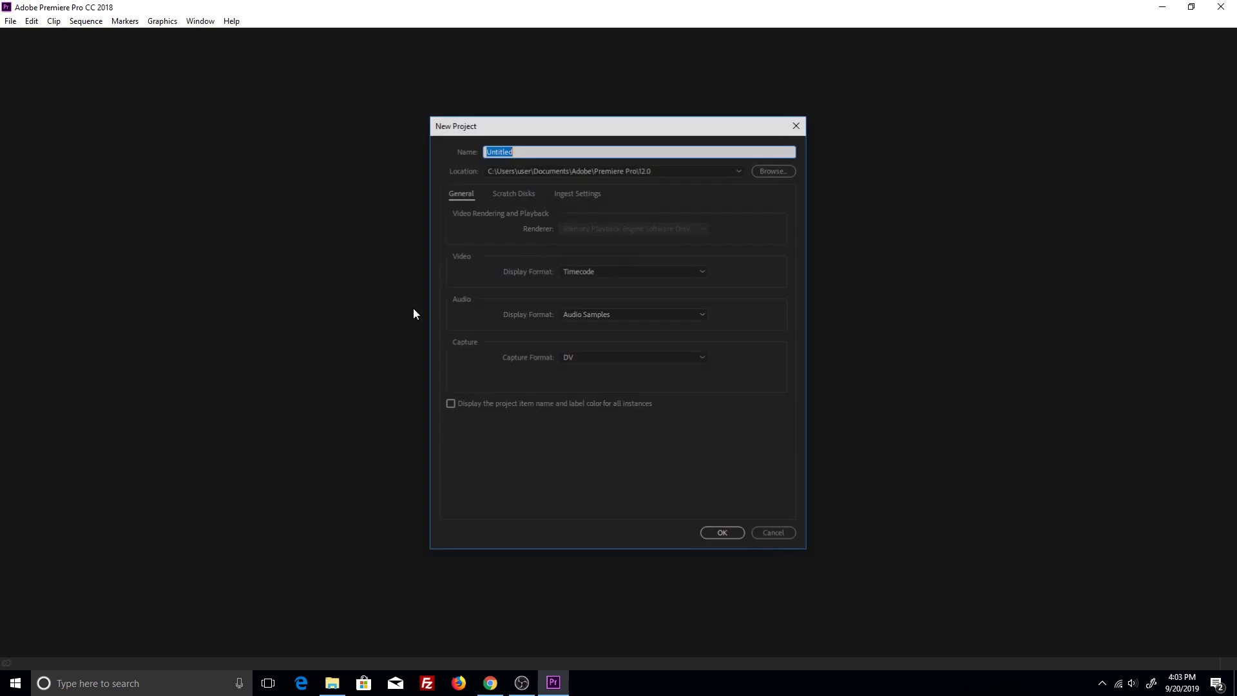
Step: Name the new project test1 and create it
{"action": "type", "text": "test1"}
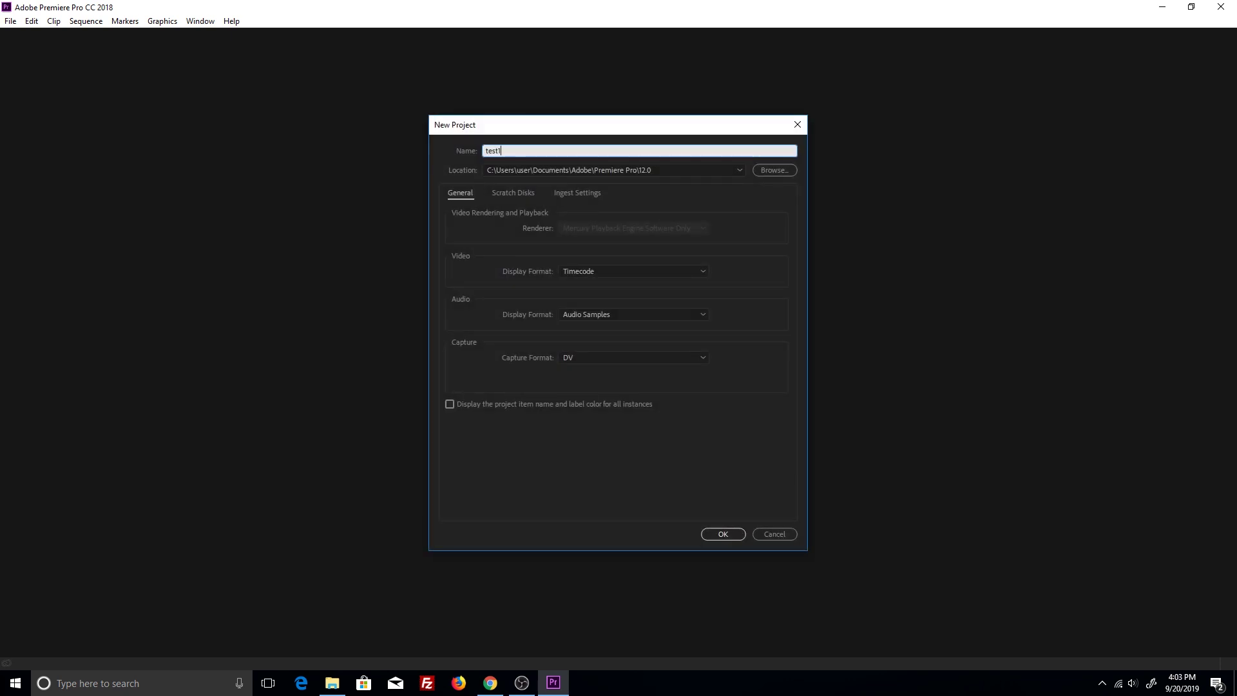
{"action": "left_click", "coordinate": [730, 539]}
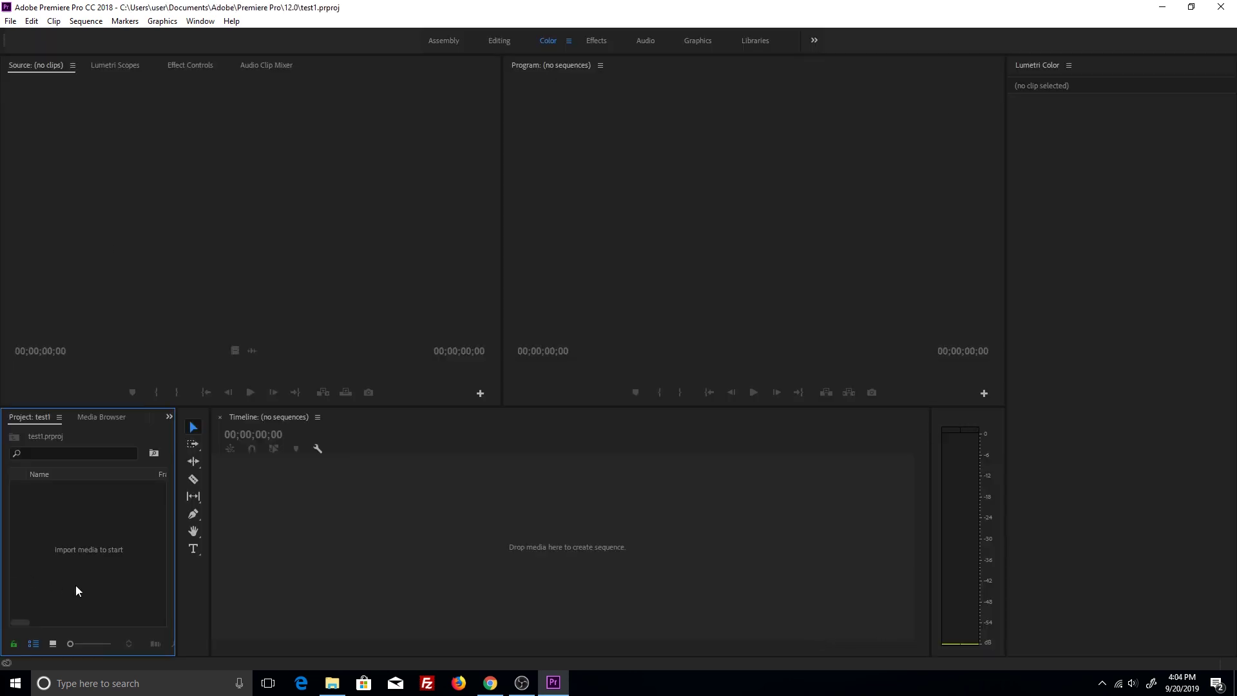
{"action": "right_click", "coordinate": [102, 543]}
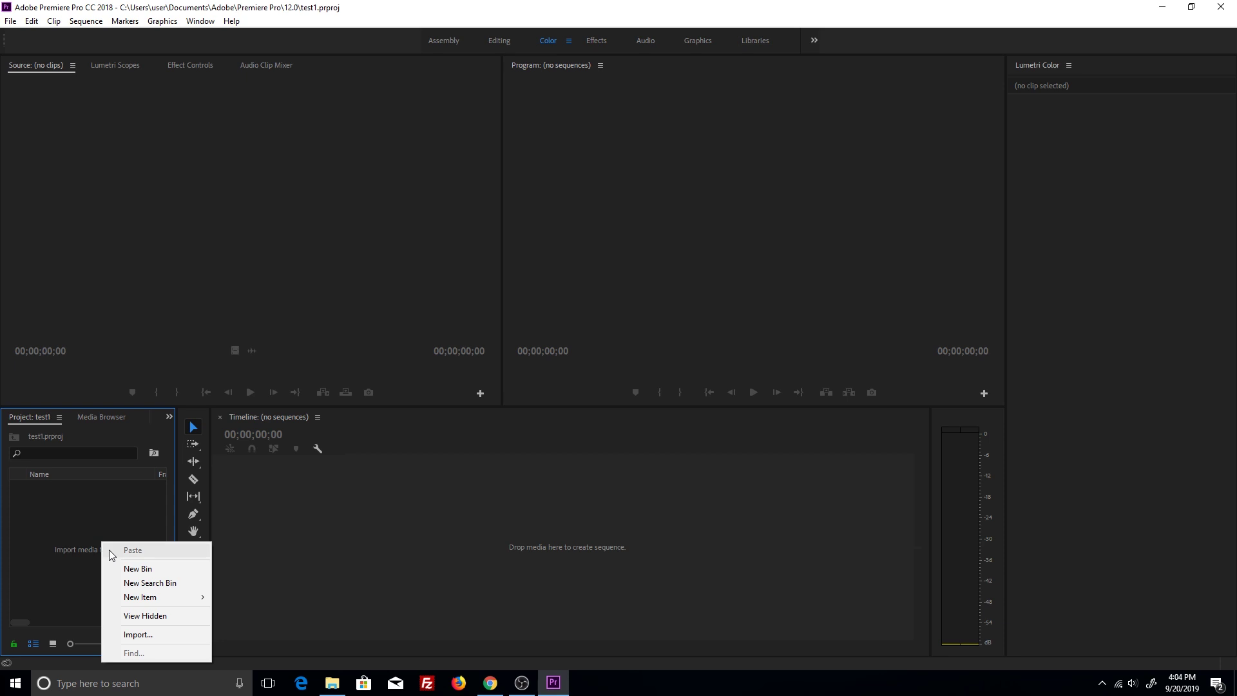
Step: Import MVI_1617.MP4 from Explorer and widen the Project panel to show its 50 fps rate
{"action": "left_click", "coordinate": [82, 552]}
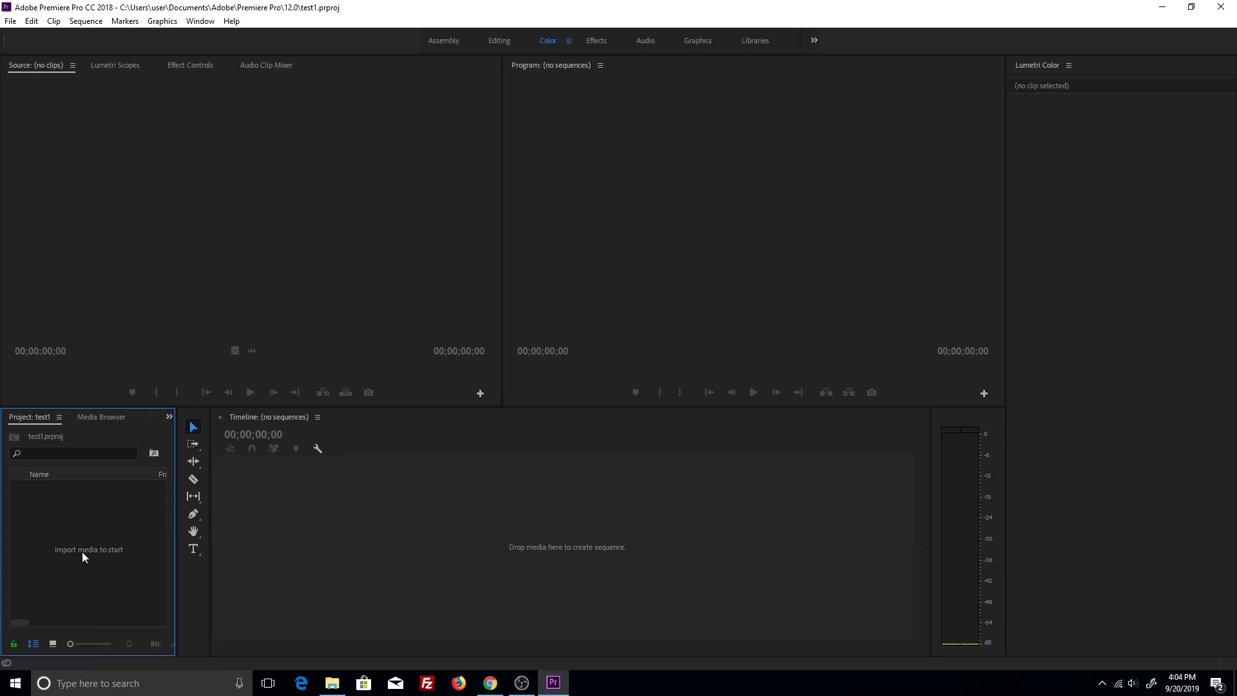
{"action": "left_click", "coordinate": [332, 683]}
{"action": "left_click_drag", "start_coordinate": [586, 407], "coordinate": [75, 568]}
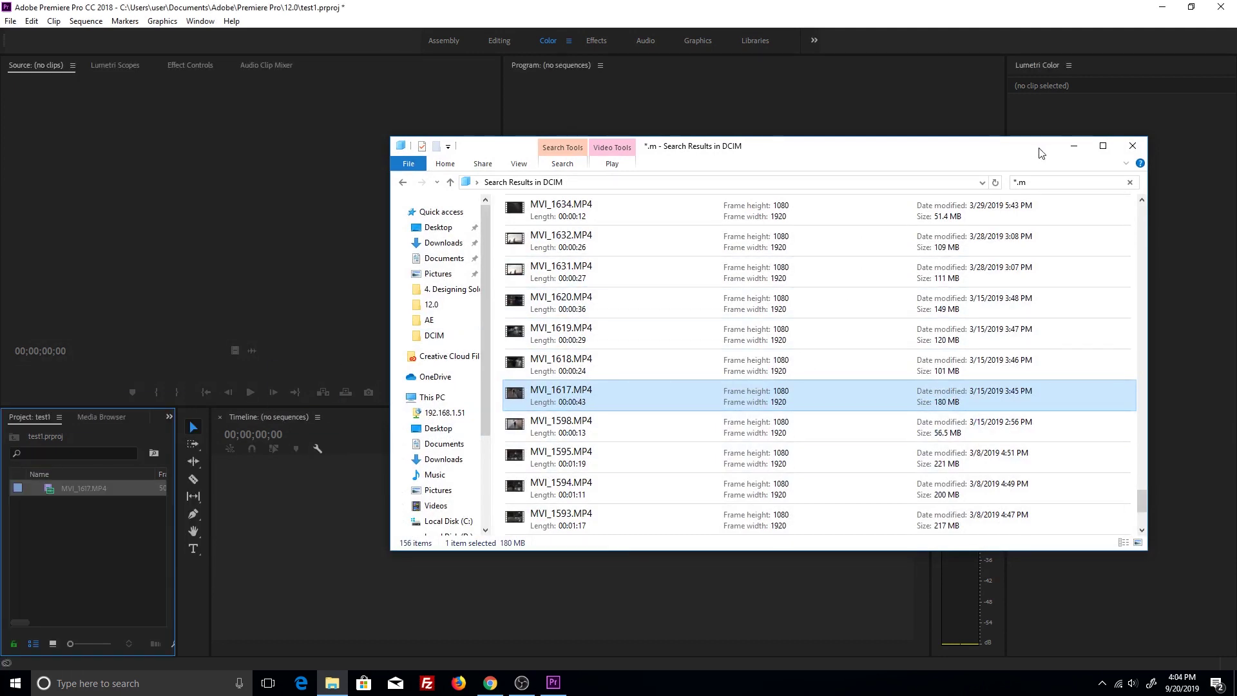
{"action": "left_click", "coordinate": [1074, 146]}
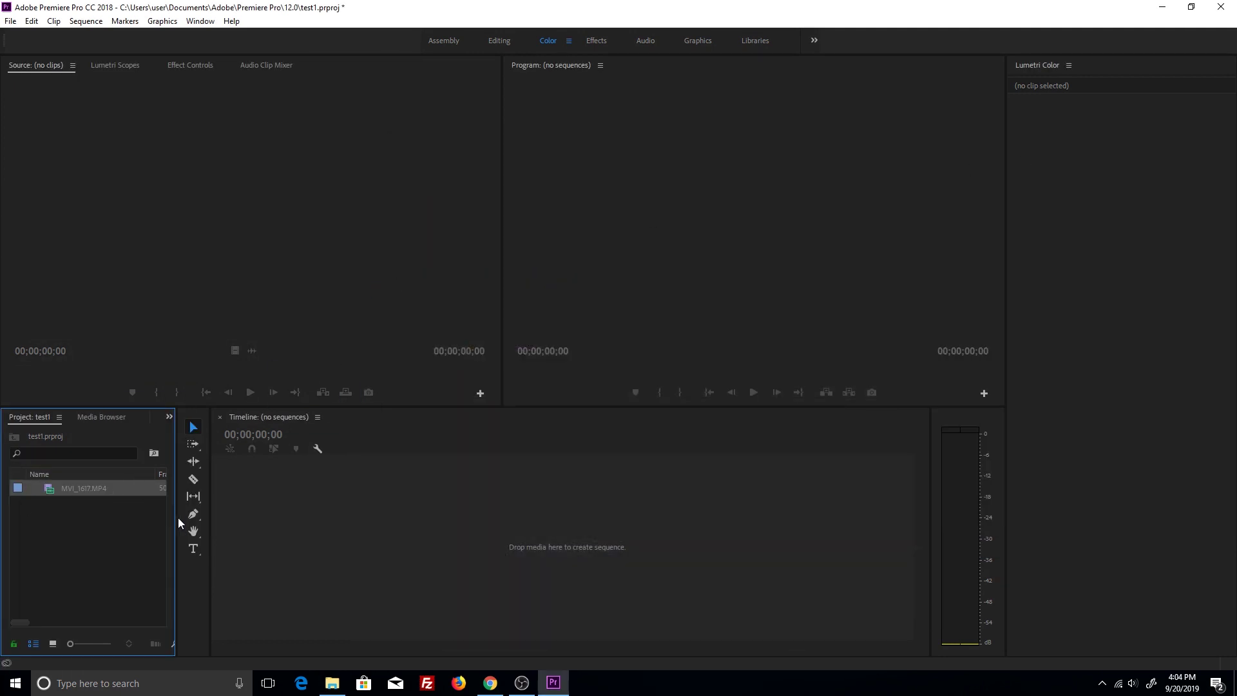
{"action": "left_click_drag", "start_coordinate": [177, 518], "coordinate": [219, 518]}
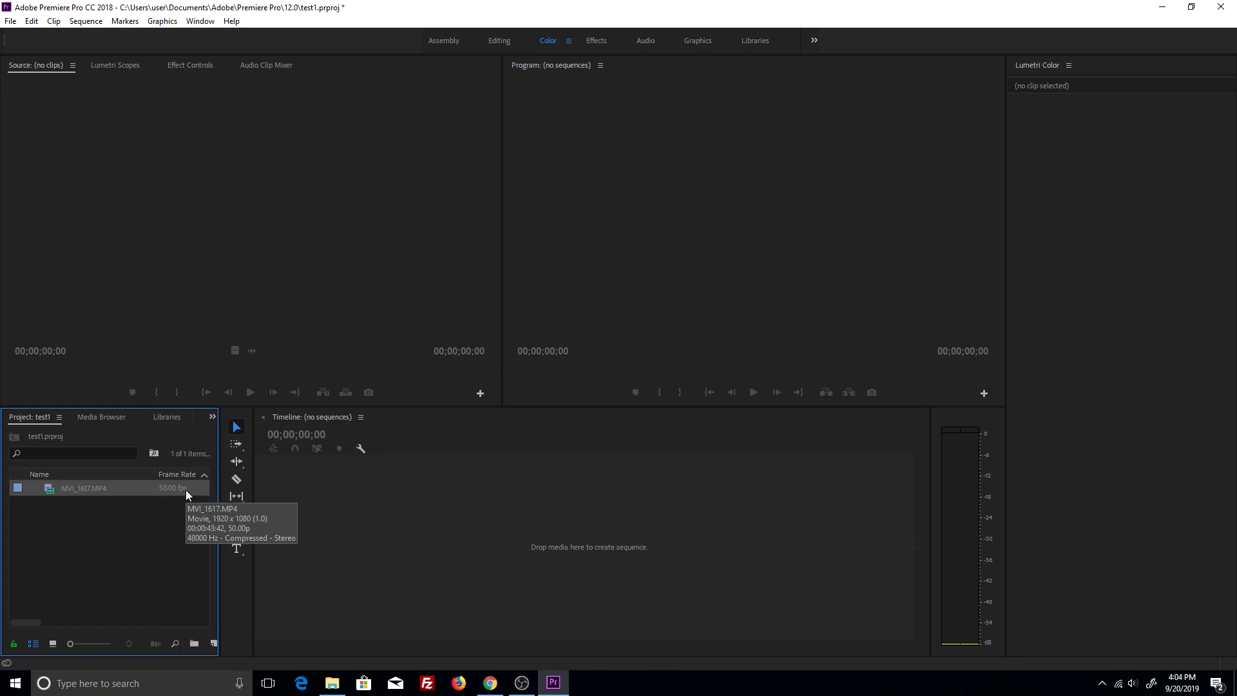
Step: Interpret MVI_1617.MP4 at 24 fps, then drag it into the timeline as a new sequence
{"action": "right_click", "coordinate": [94, 492]}
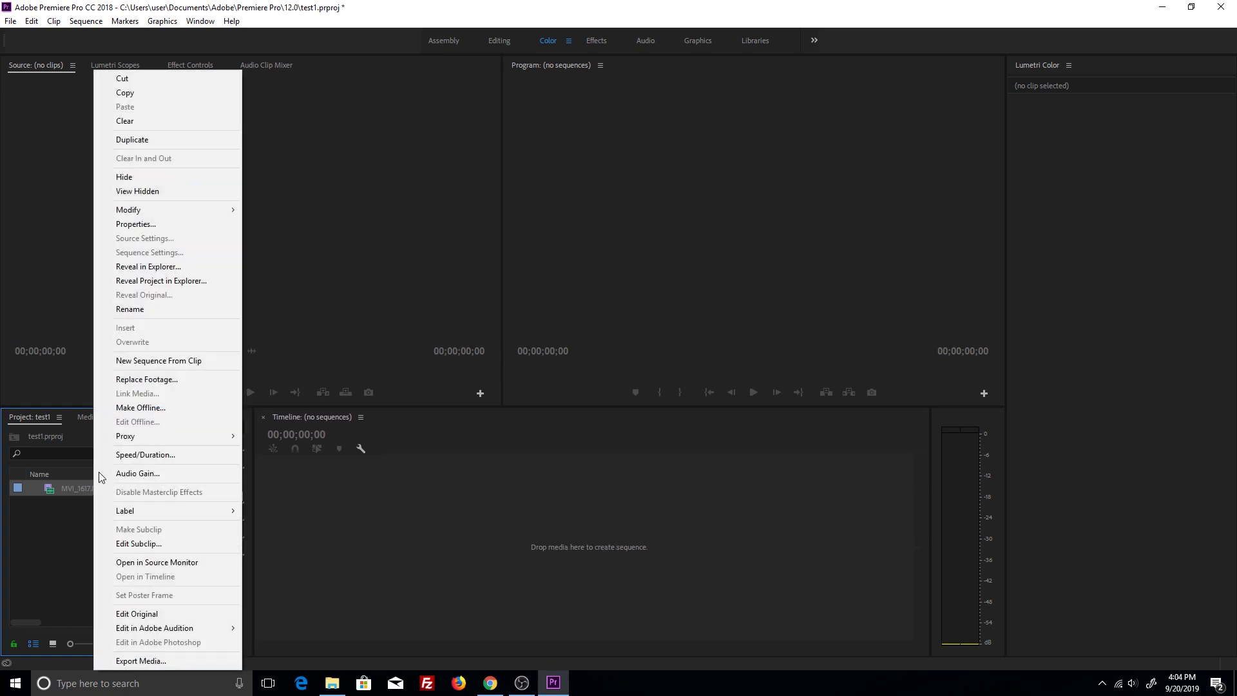
{"action": "mouse_move", "coordinate": [178, 211]}
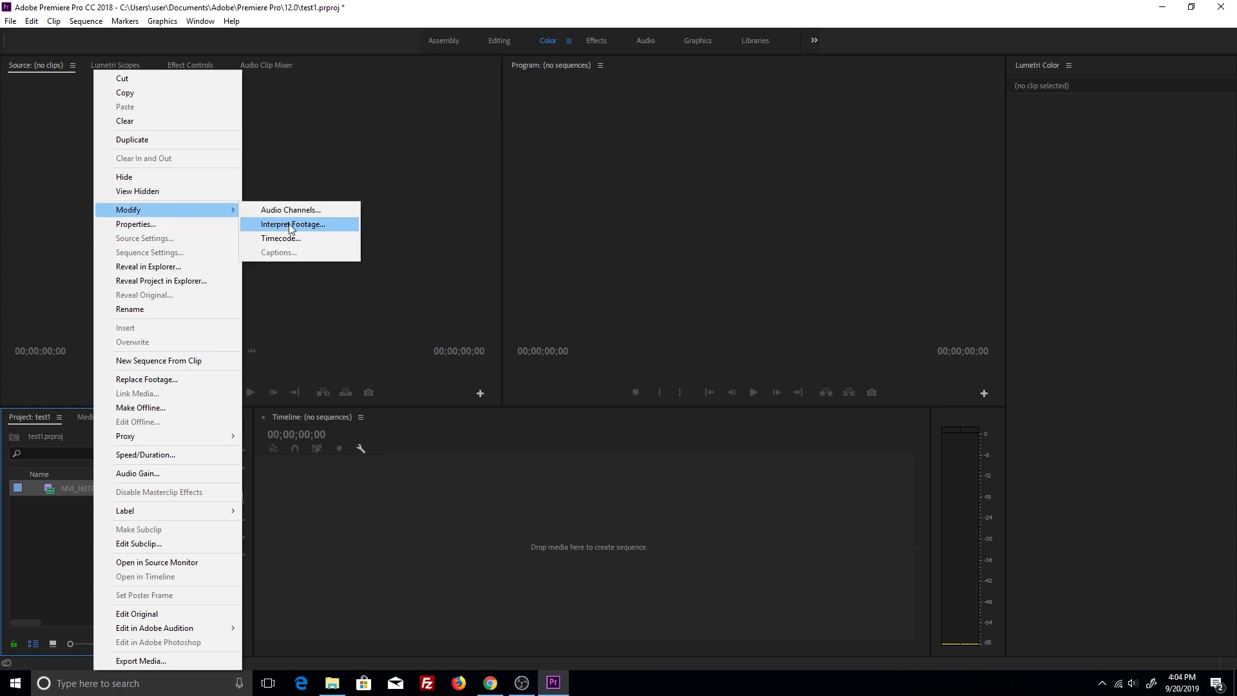
{"action": "left_click", "coordinate": [290, 225]}
{"action": "left_click", "coordinate": [427, 158]}
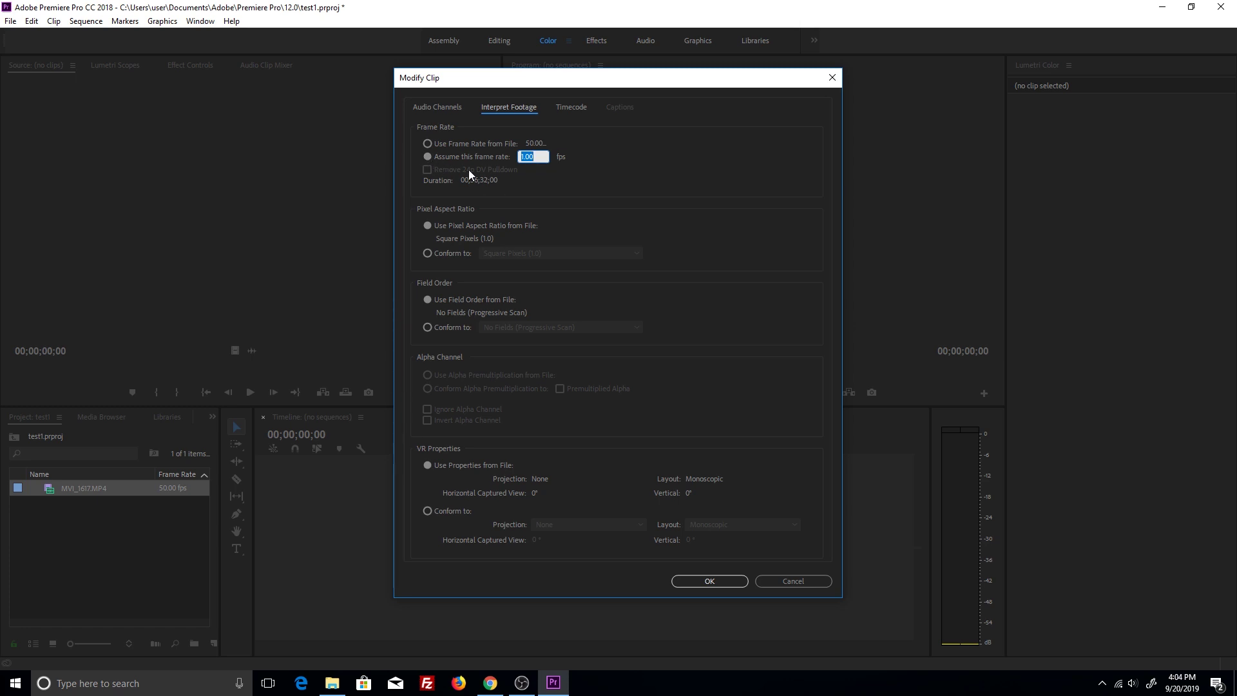
{"action": "type", "text": "24"}
{"action": "left_click", "coordinate": [717, 583]}
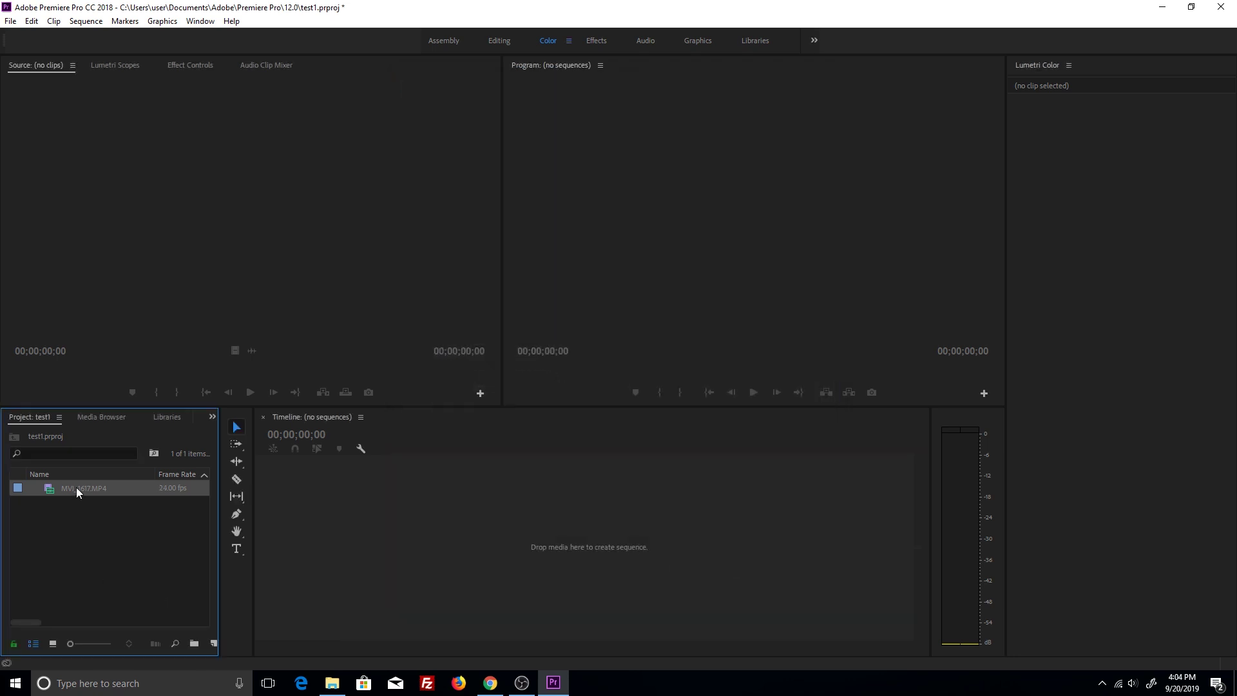
{"action": "mouse_move", "coordinate": [76, 487]}
{"action": "left_click_drag", "start_coordinate": [76, 488], "coordinate": [304, 516]}
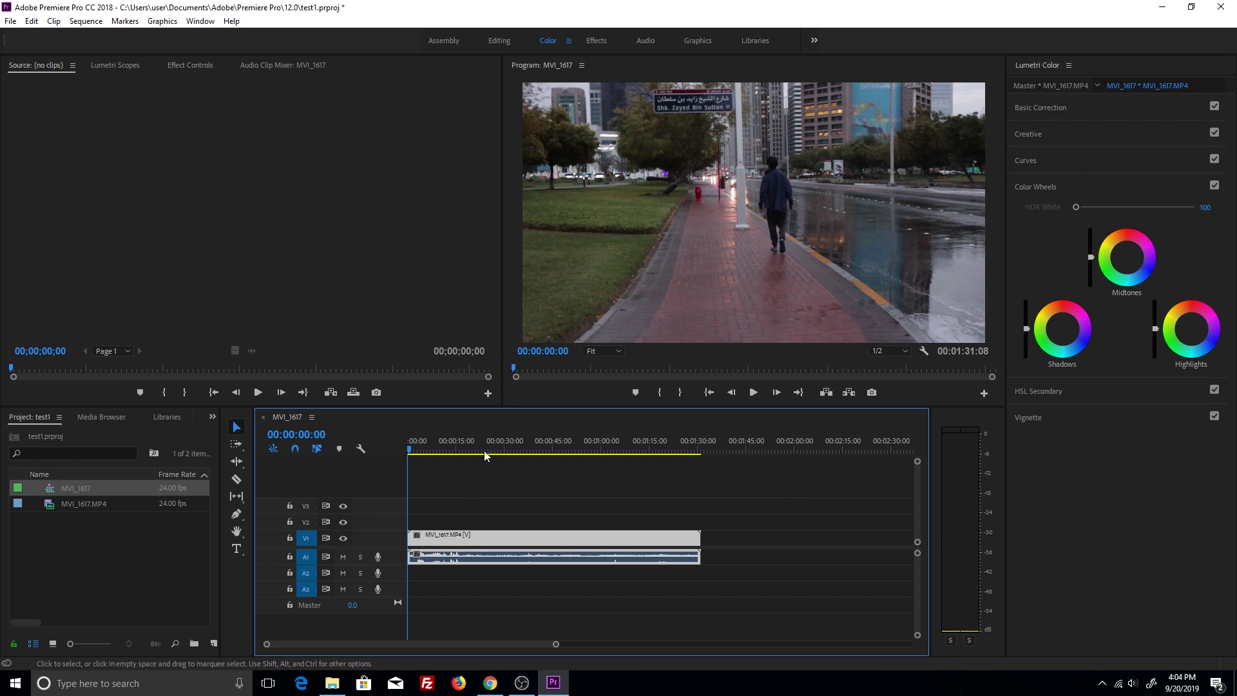
Step: Play the MVI_1617 sequence briefly and skim forward to about 15 seconds
{"action": "left_click", "coordinate": [754, 392]}
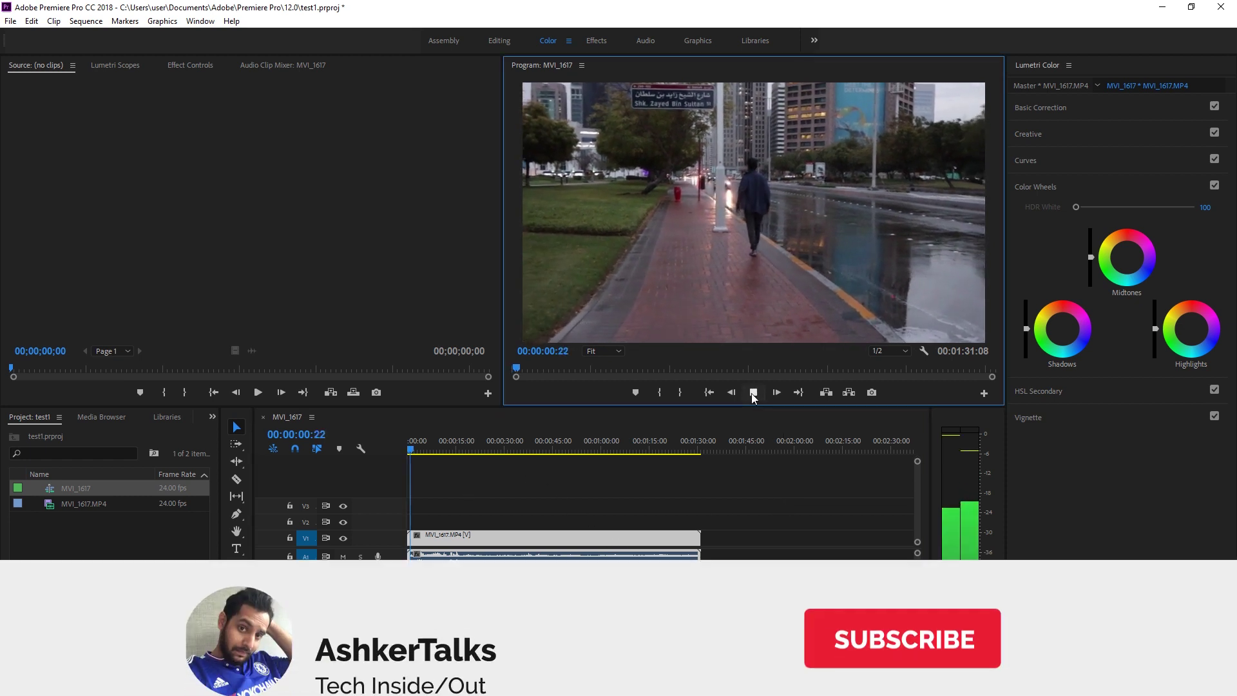
{"action": "left_click", "coordinate": [753, 392]}
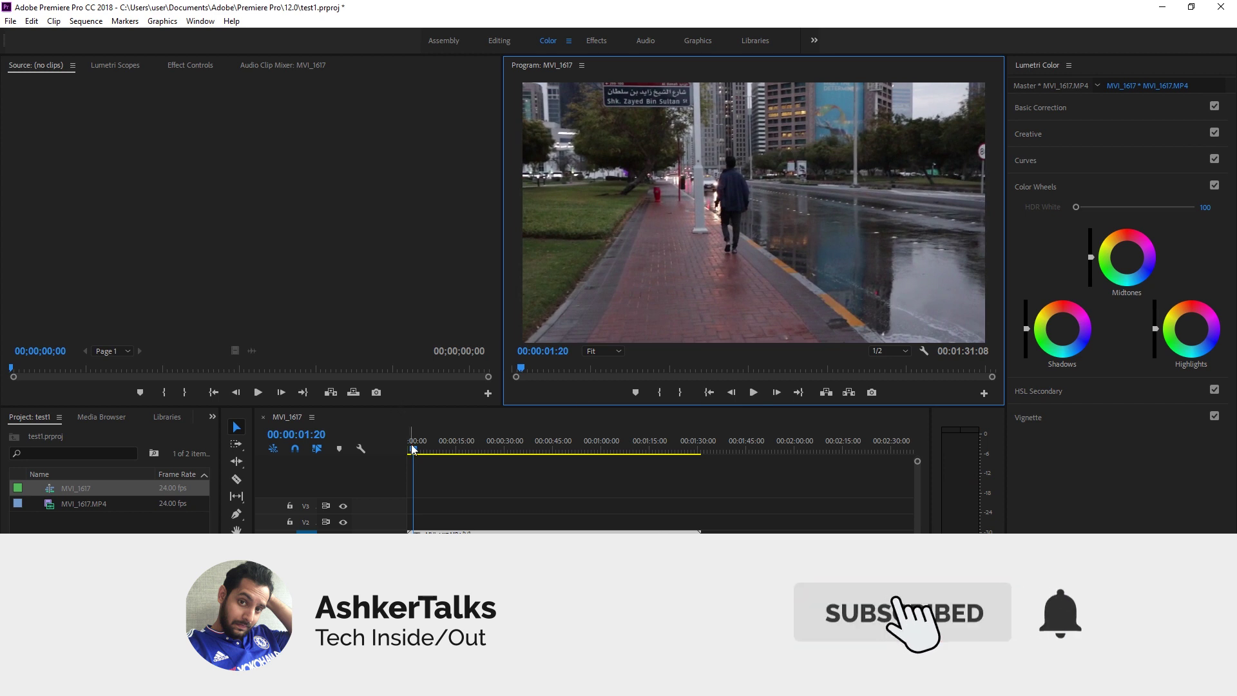
{"action": "left_click_drag", "start_coordinate": [413, 449], "coordinate": [469, 451]}
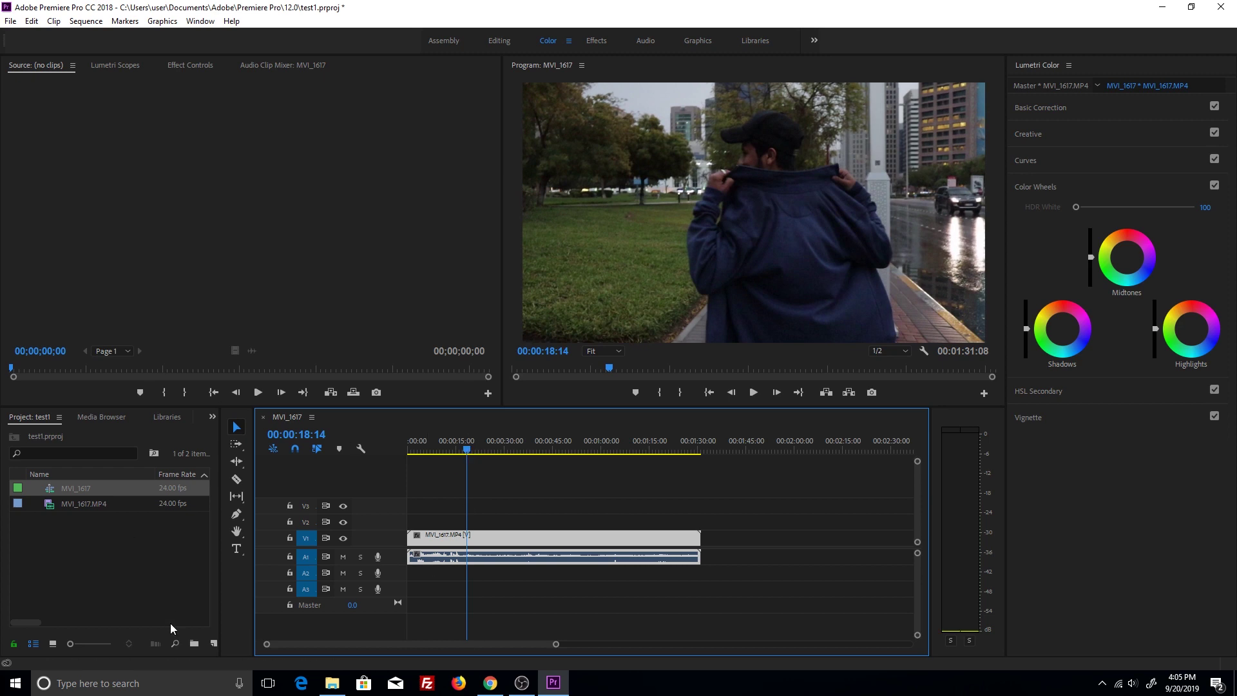
{"action": "key", "text": "c"}
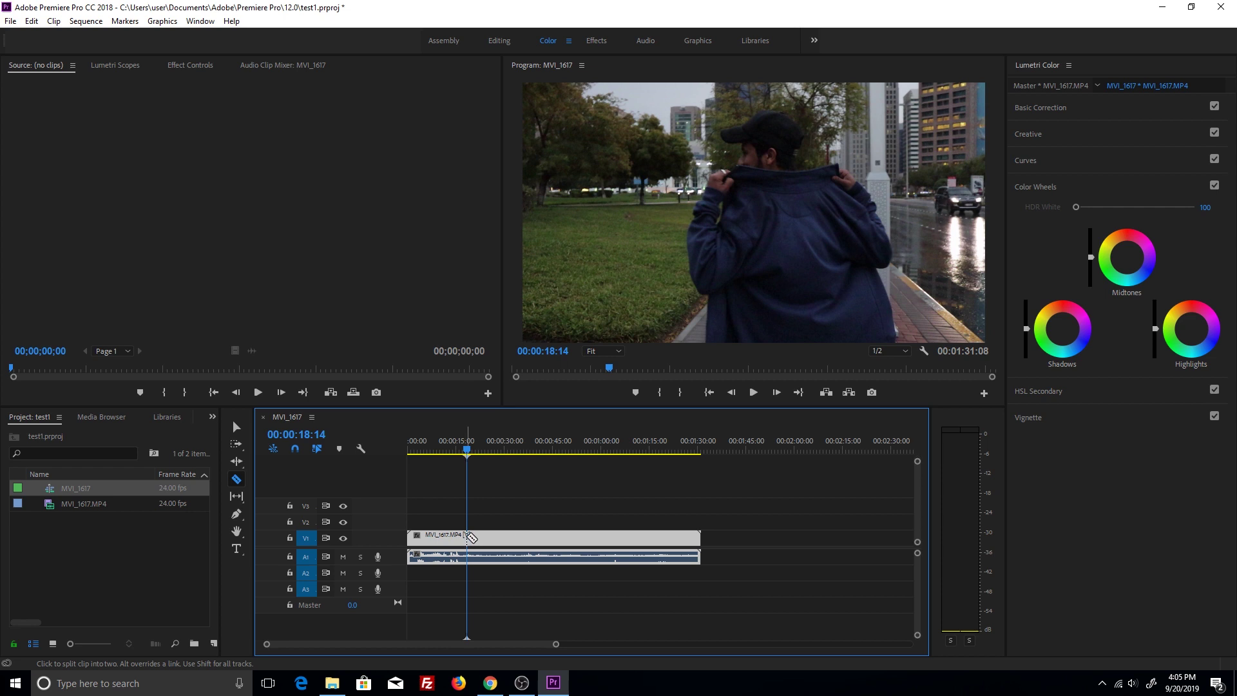
Step: Split the clip at the 18-second mark and delete the opening part
{"action": "left_click", "coordinate": [471, 538]}
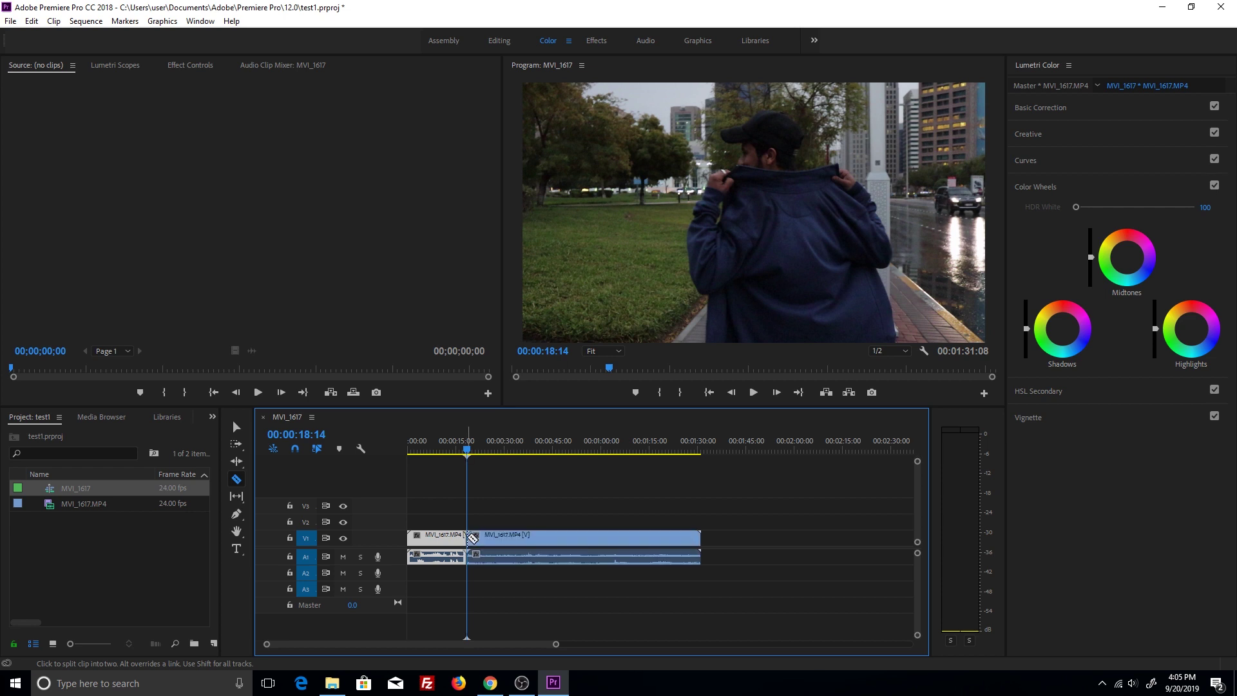
{"action": "key", "text": "v"}
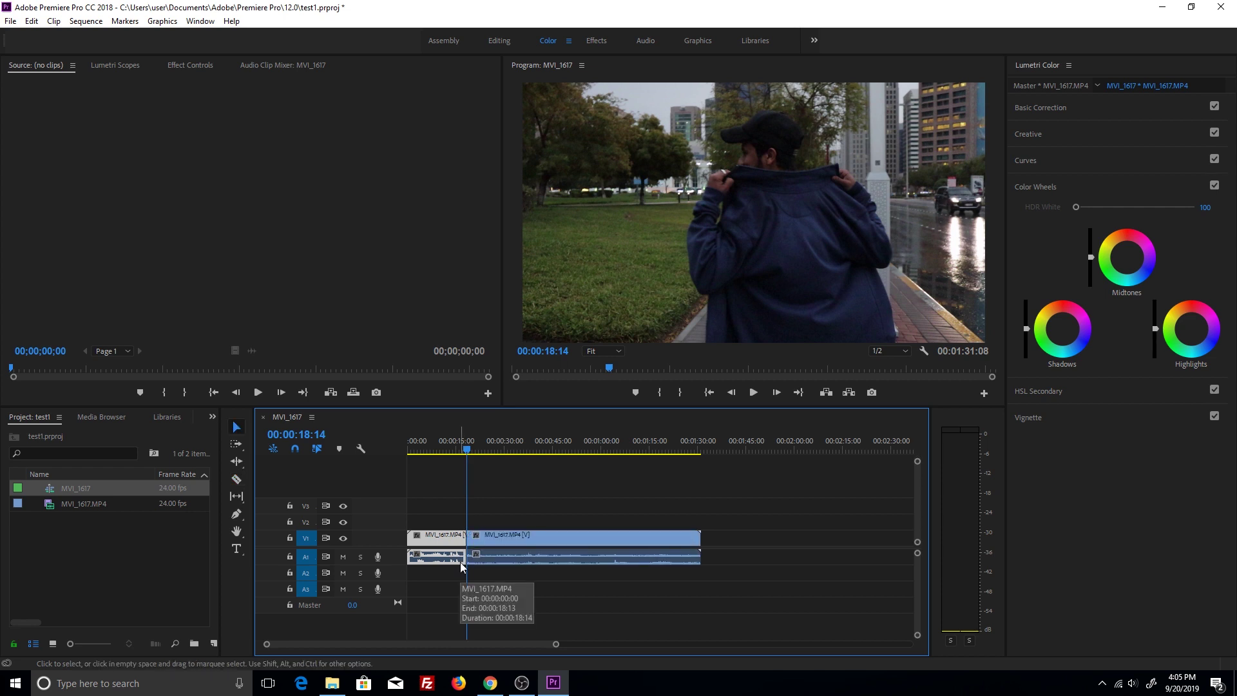
{"action": "key", "text": "Delete"}
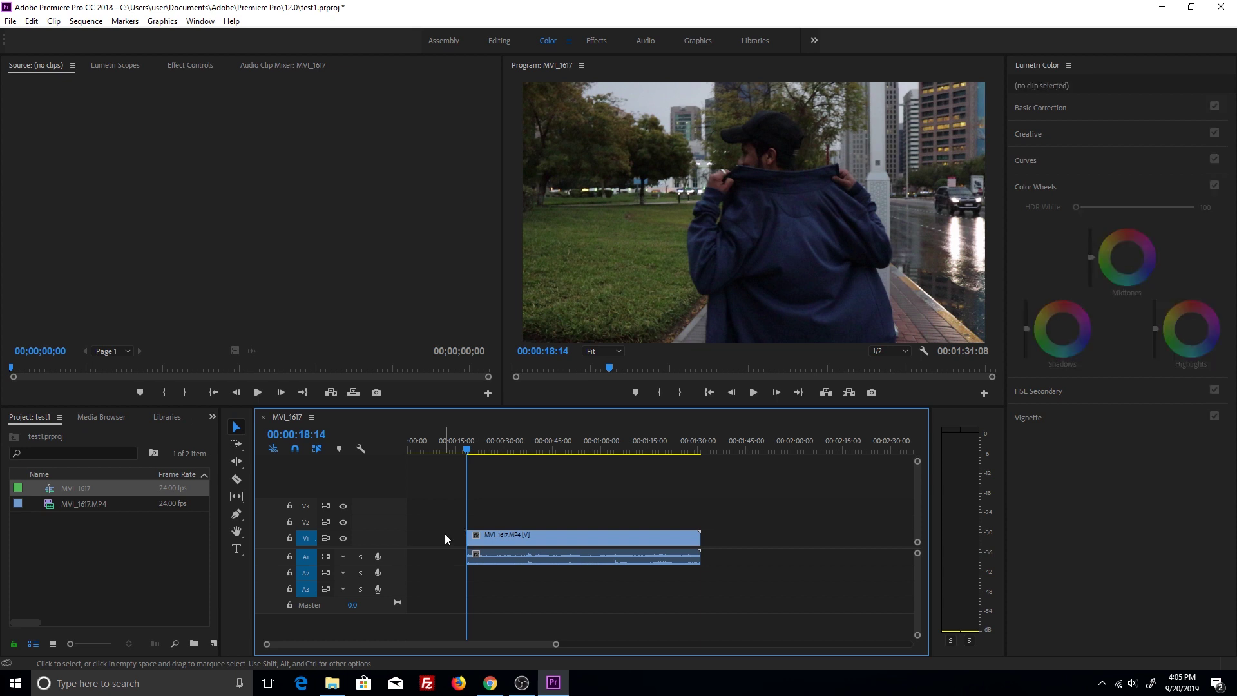
Step: Skim past the clip end, move the playhead back to 01:23:00, and play
{"action": "left_click", "coordinate": [537, 559]}
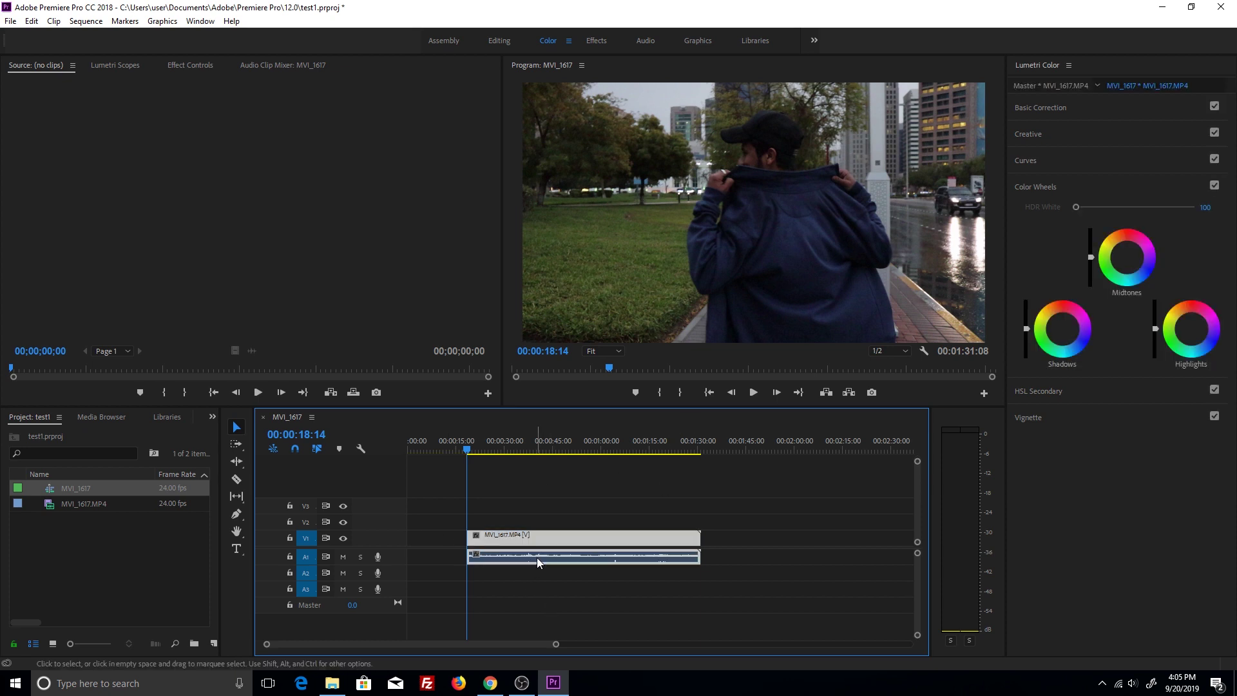
{"action": "left_click", "coordinate": [775, 536]}
{"action": "left_click_drag", "start_coordinate": [469, 450], "coordinate": [752, 502]}
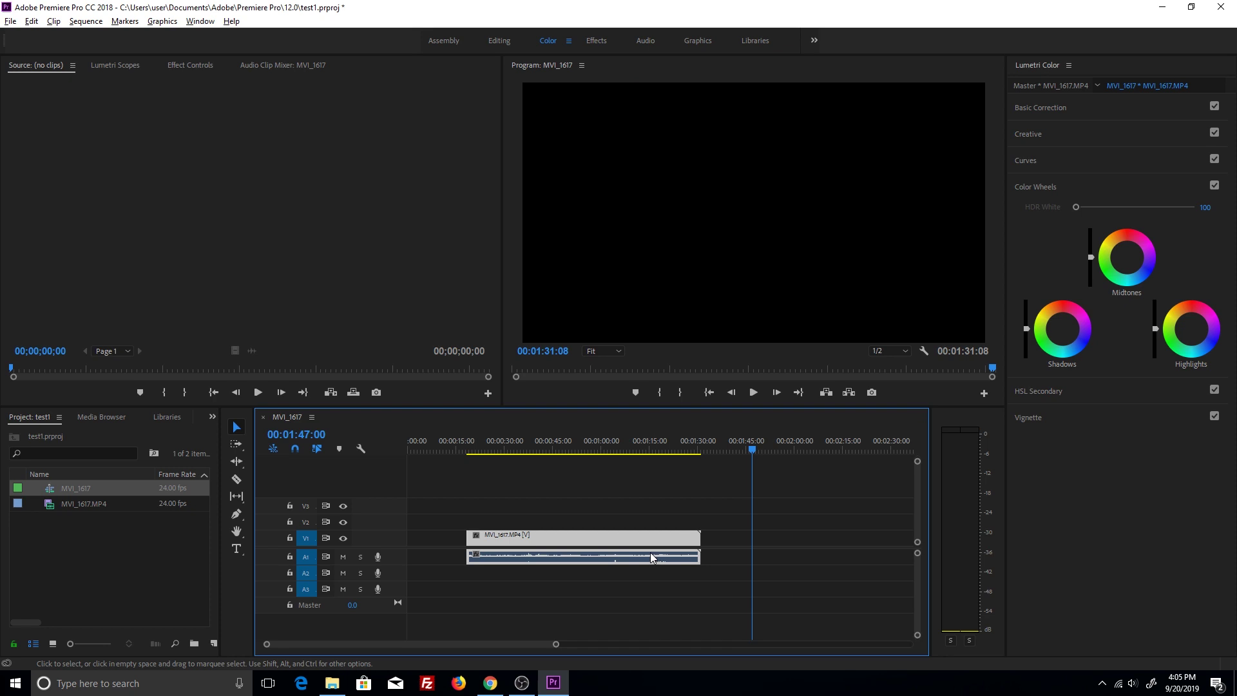
{"action": "left_click_drag", "start_coordinate": [701, 456], "coordinate": [673, 462]}
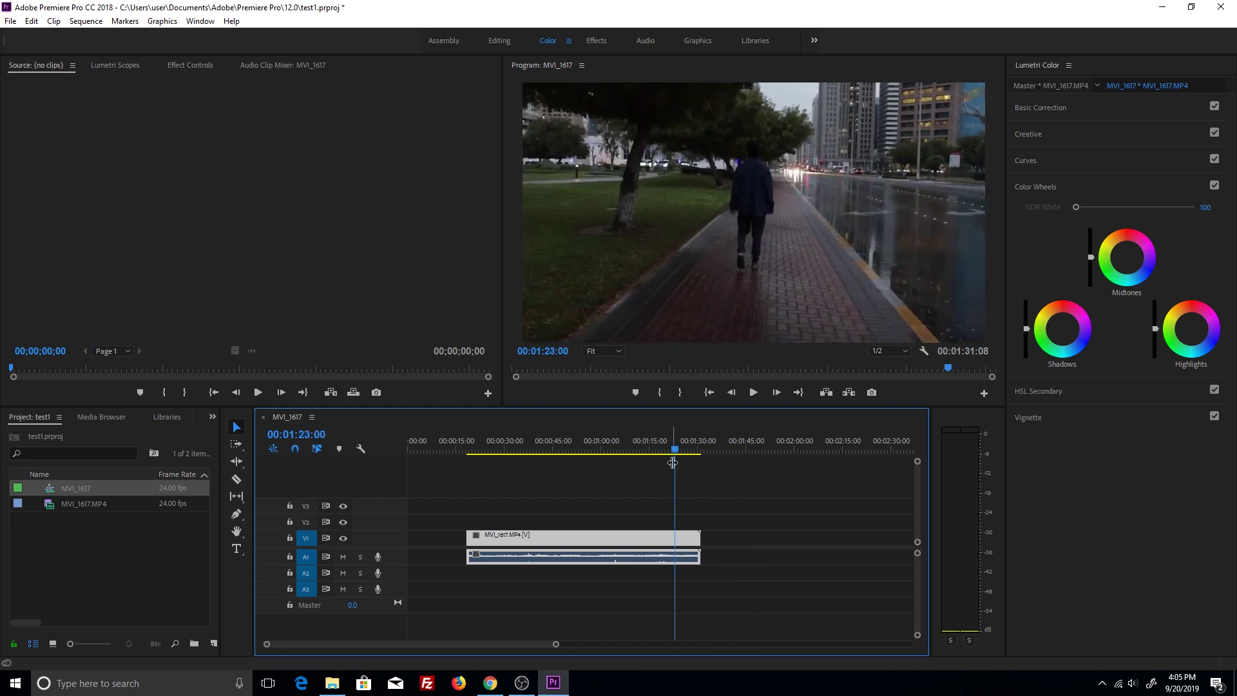
{"action": "key", "text": "space"}
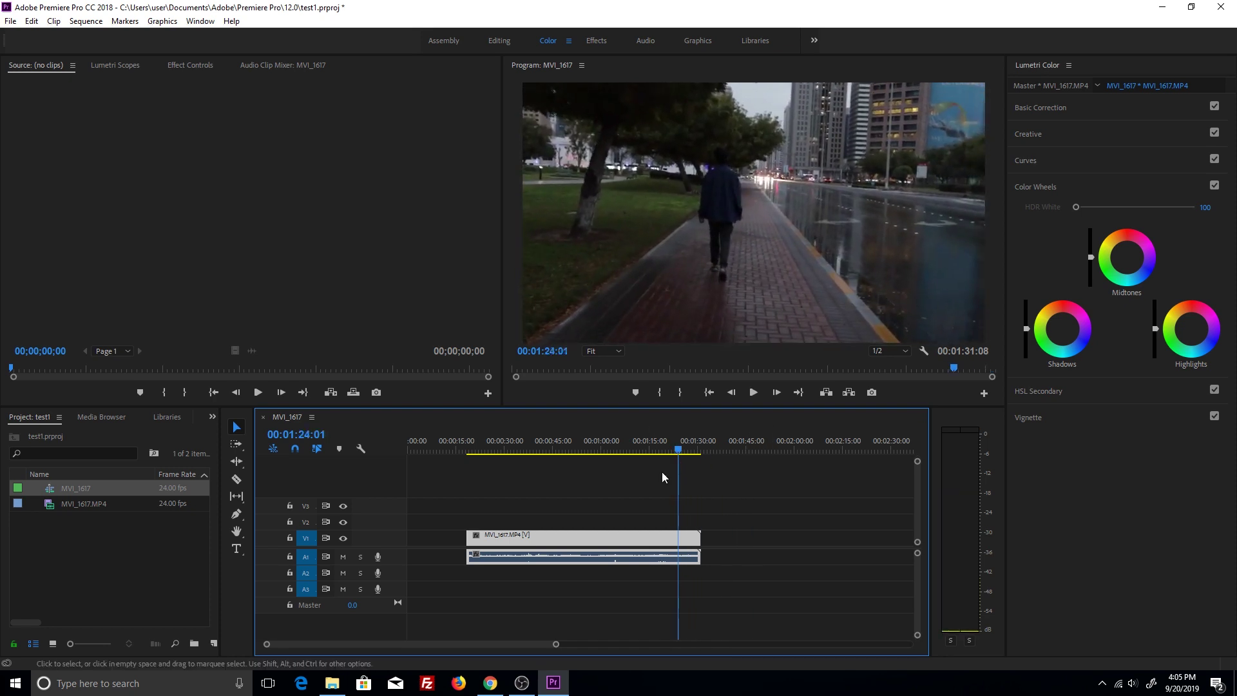
Step: Delete the A1 audio clip and bring the playhead back near the clip start
{"action": "left_click", "coordinate": [739, 555]}
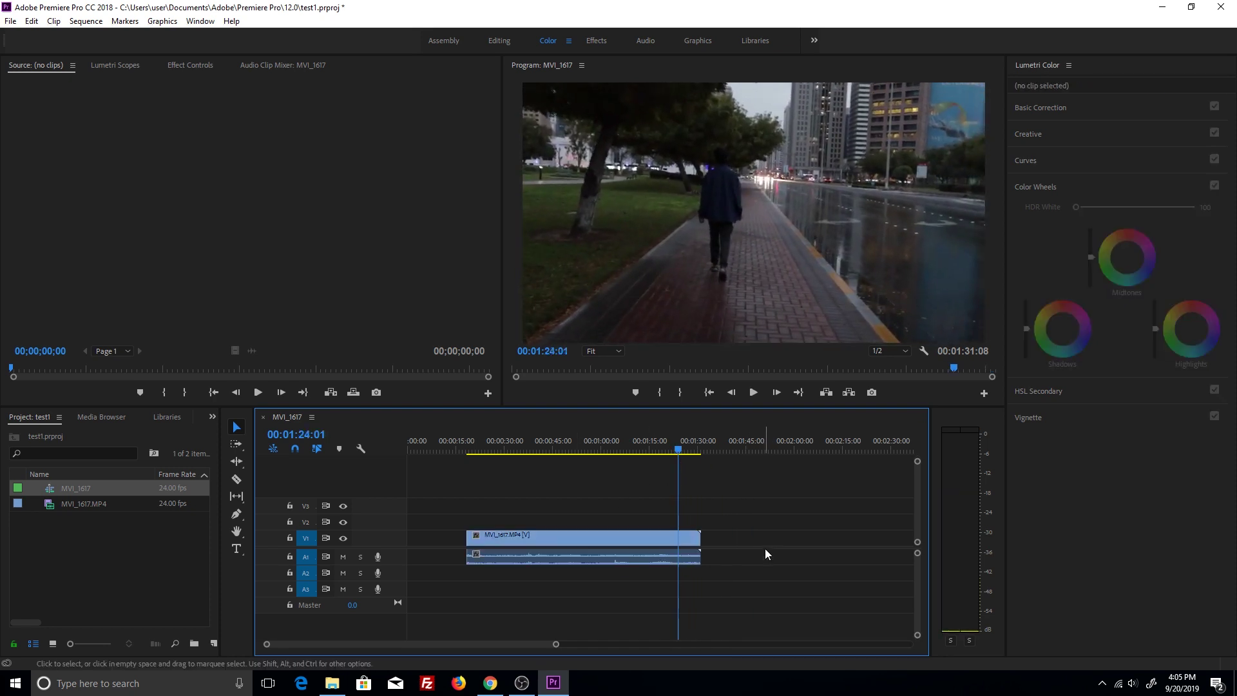
{"action": "left_click", "coordinate": [658, 563]}
{"action": "key", "text": "Delete"}
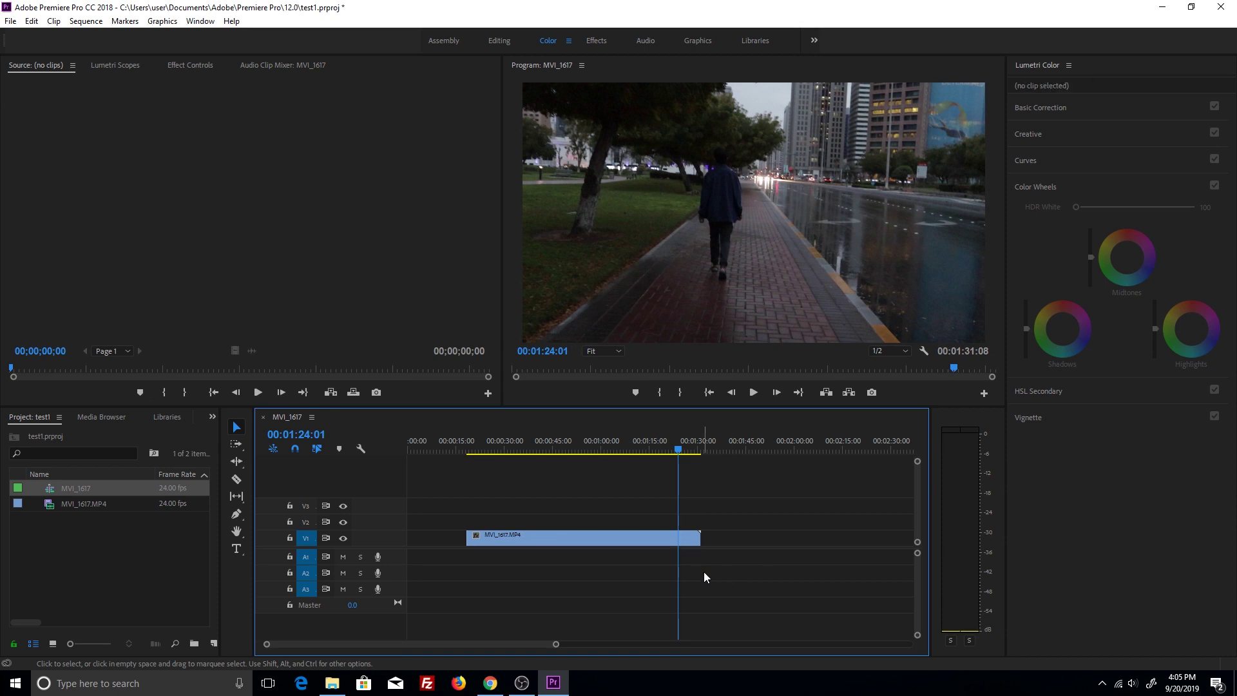
{"action": "left_click_drag", "start_coordinate": [679, 451], "coordinate": [464, 452]}
Step: Play and stop at 00:00:26:01, then switch the panel group to Effects
{"action": "left_click", "coordinate": [753, 392]}
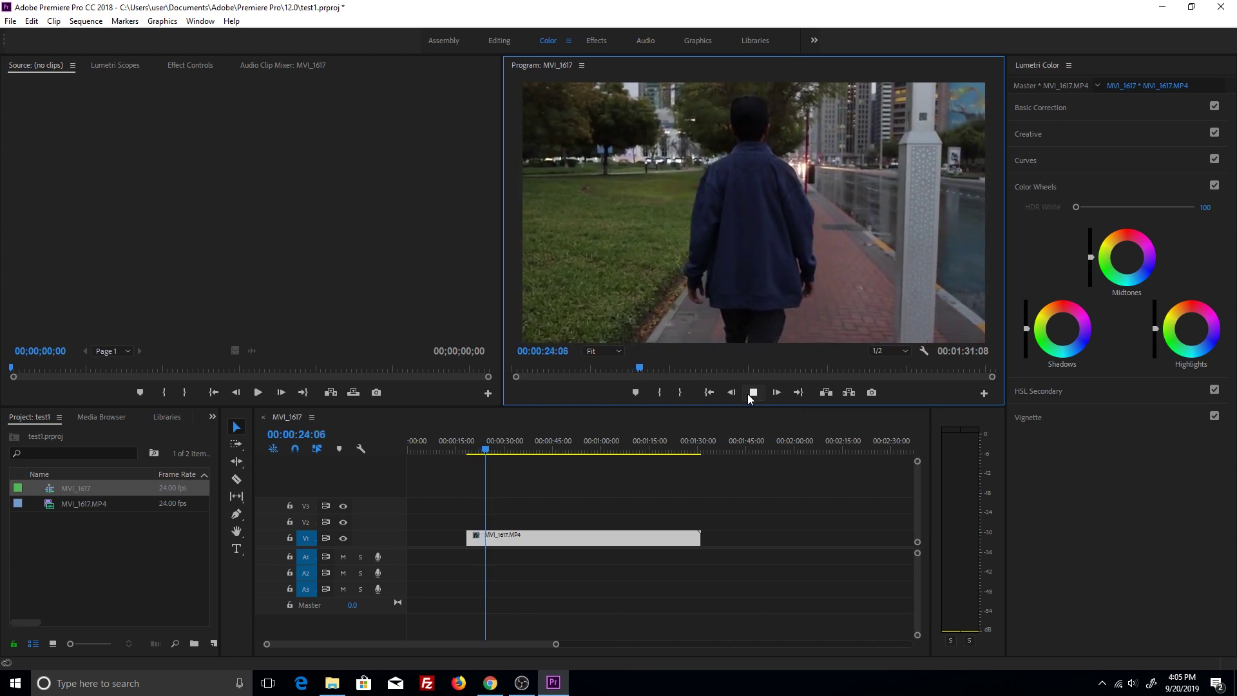
{"action": "left_click", "coordinate": [752, 394]}
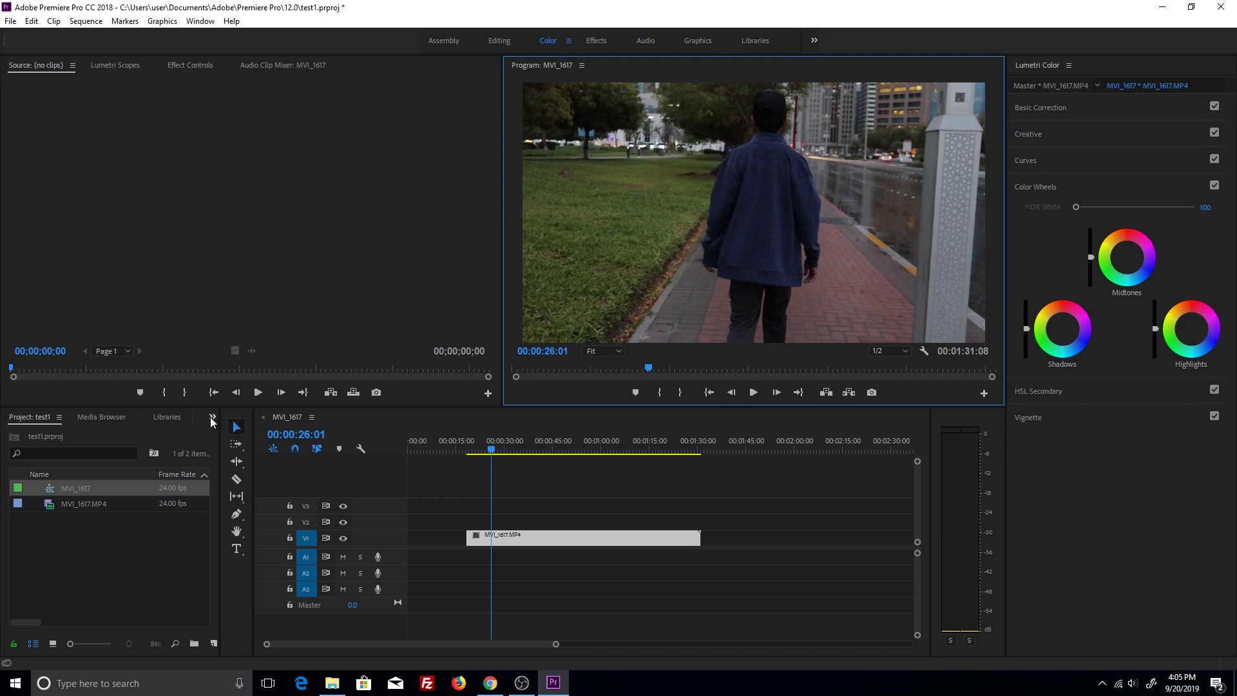
{"action": "left_click", "coordinate": [212, 418]}
{"action": "left_click", "coordinate": [229, 491]}
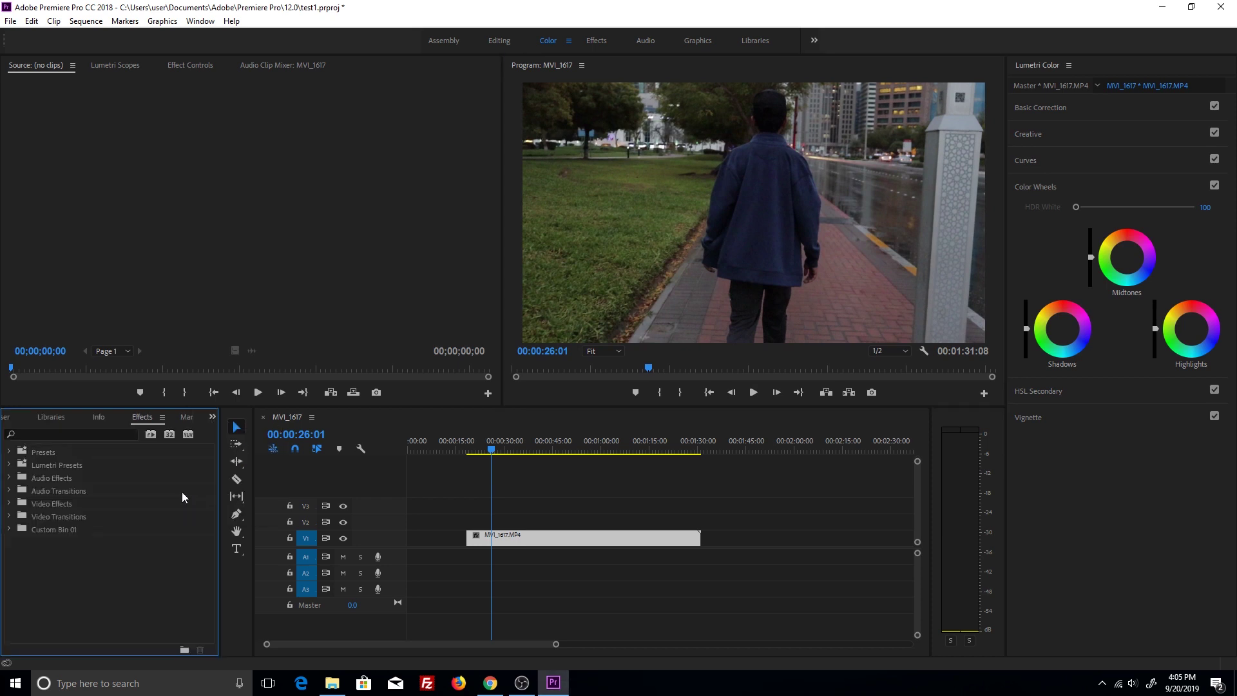
Step: Search the Effects panel for 'crop', drag out Crop, then return to the Project panel
{"action": "left_click", "coordinate": [82, 433]}
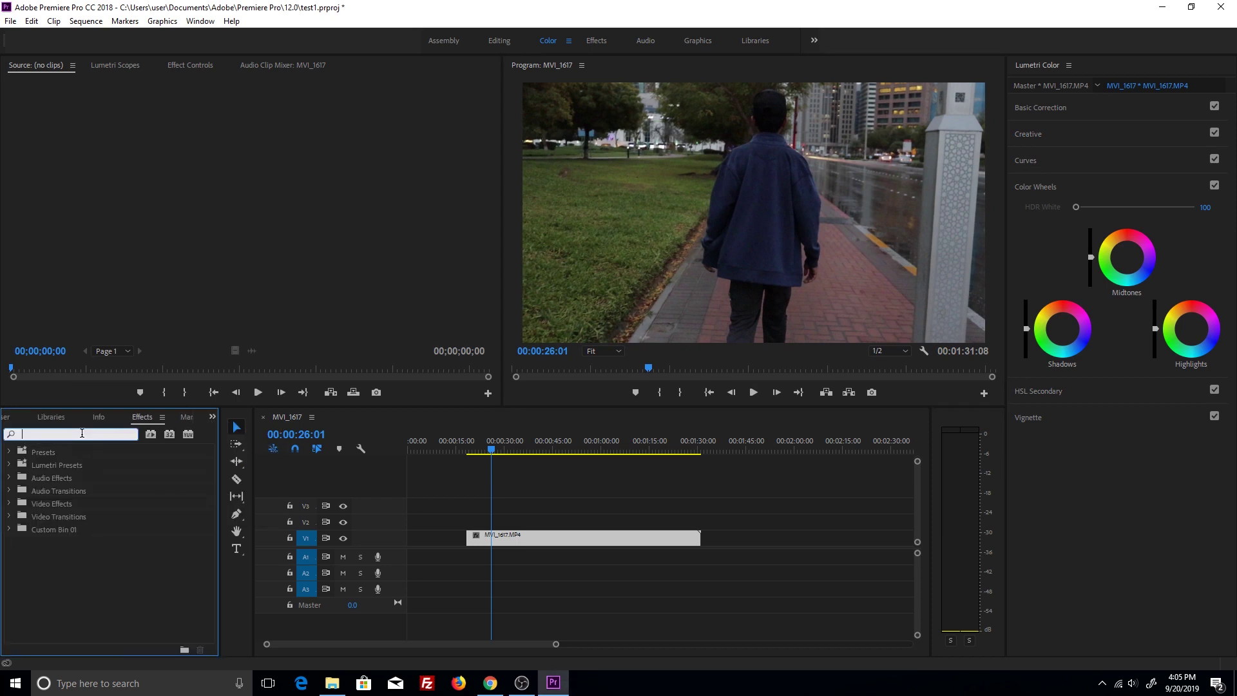
{"action": "type", "text": "crop"}
{"action": "left_click_drag", "start_coordinate": [51, 529], "coordinate": [540, 536]}
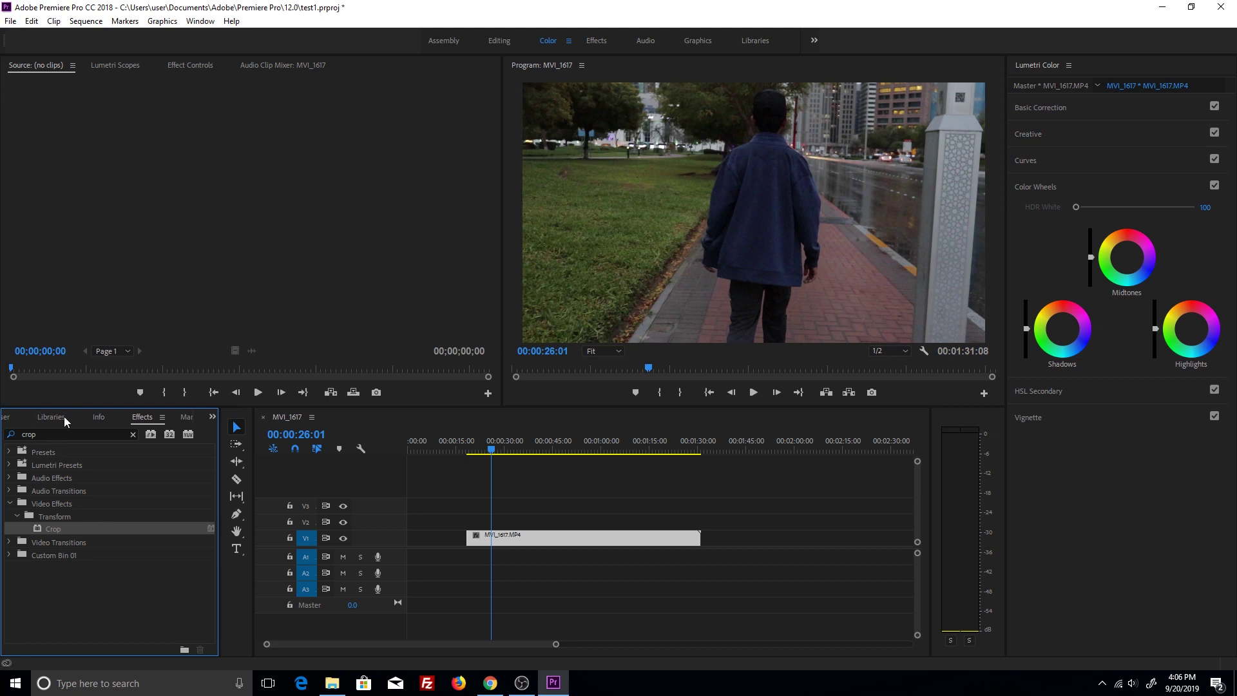
{"action": "left_click", "coordinate": [212, 417]}
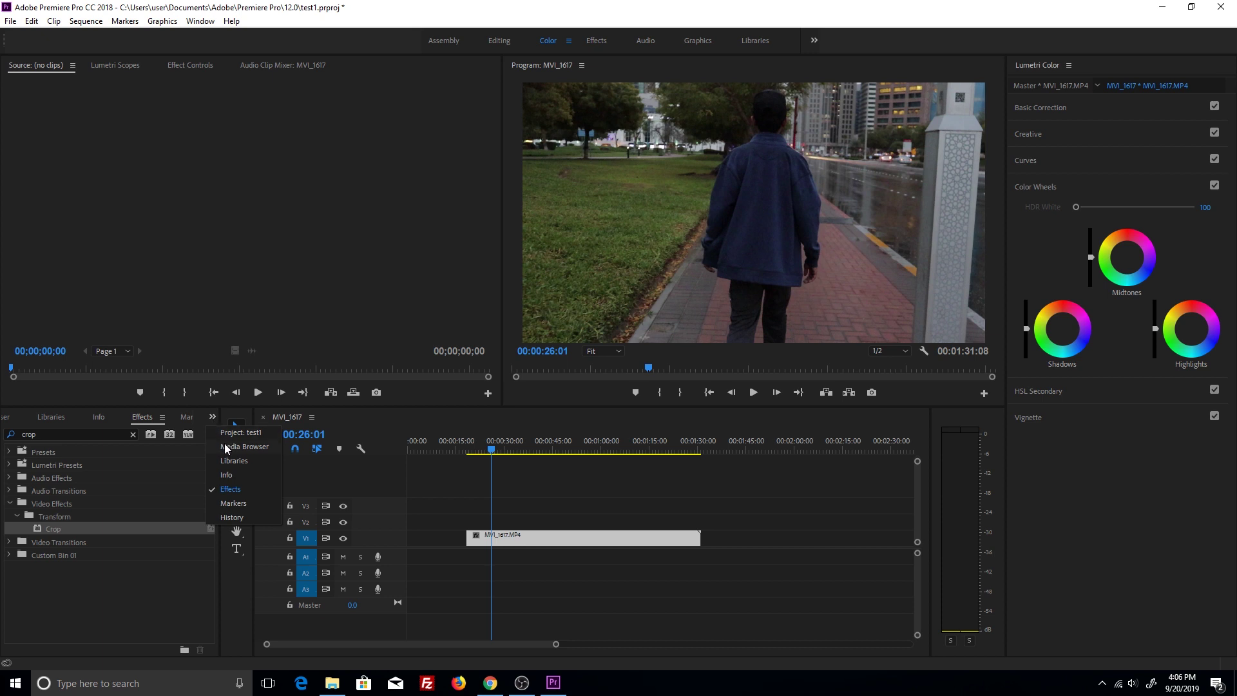
{"action": "left_click", "coordinate": [227, 436]}
{"action": "right_click", "coordinate": [114, 579]}
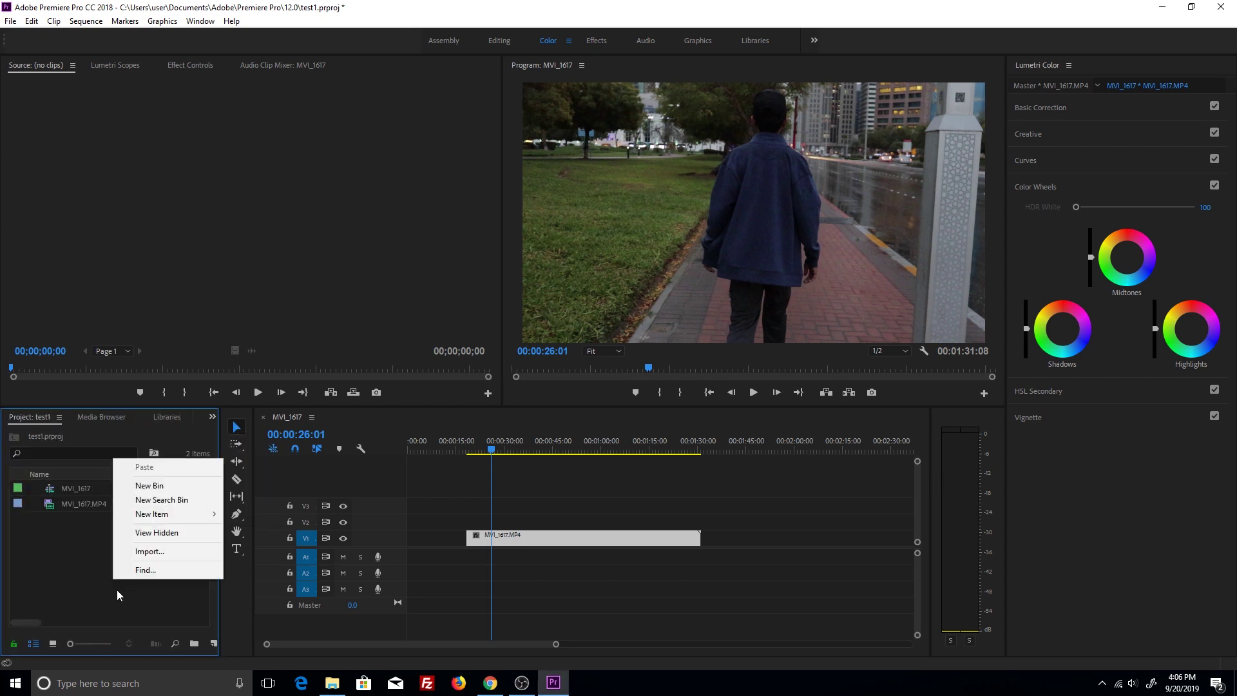
Step: Create a 1920×1080 adjustment layer and place it on V2 above the clip
{"action": "mouse_move", "coordinate": [193, 514]}
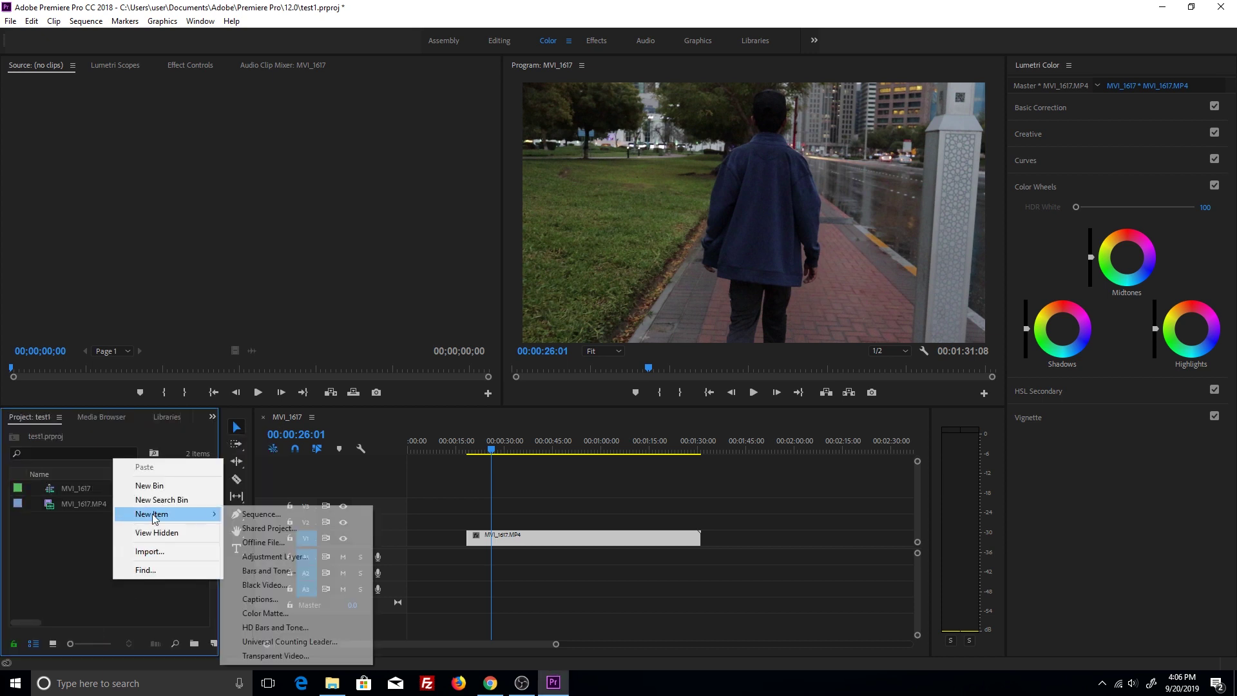
{"action": "left_click", "coordinate": [284, 558]}
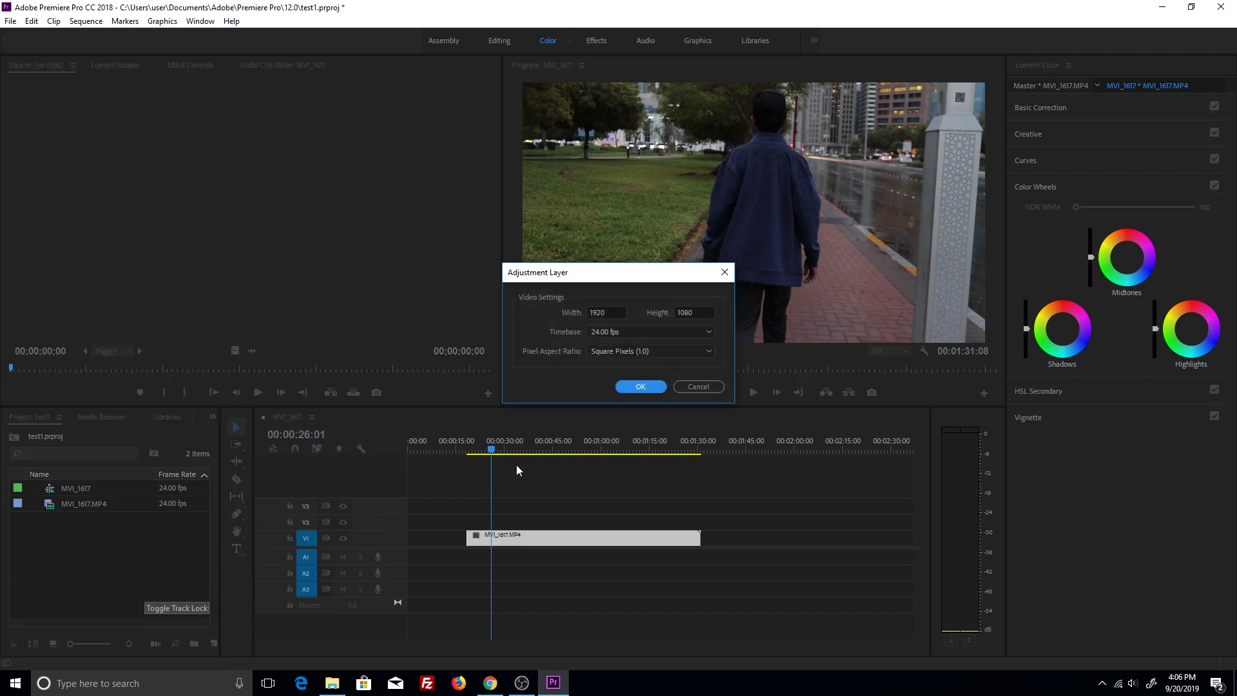
{"action": "left_click", "coordinate": [651, 388]}
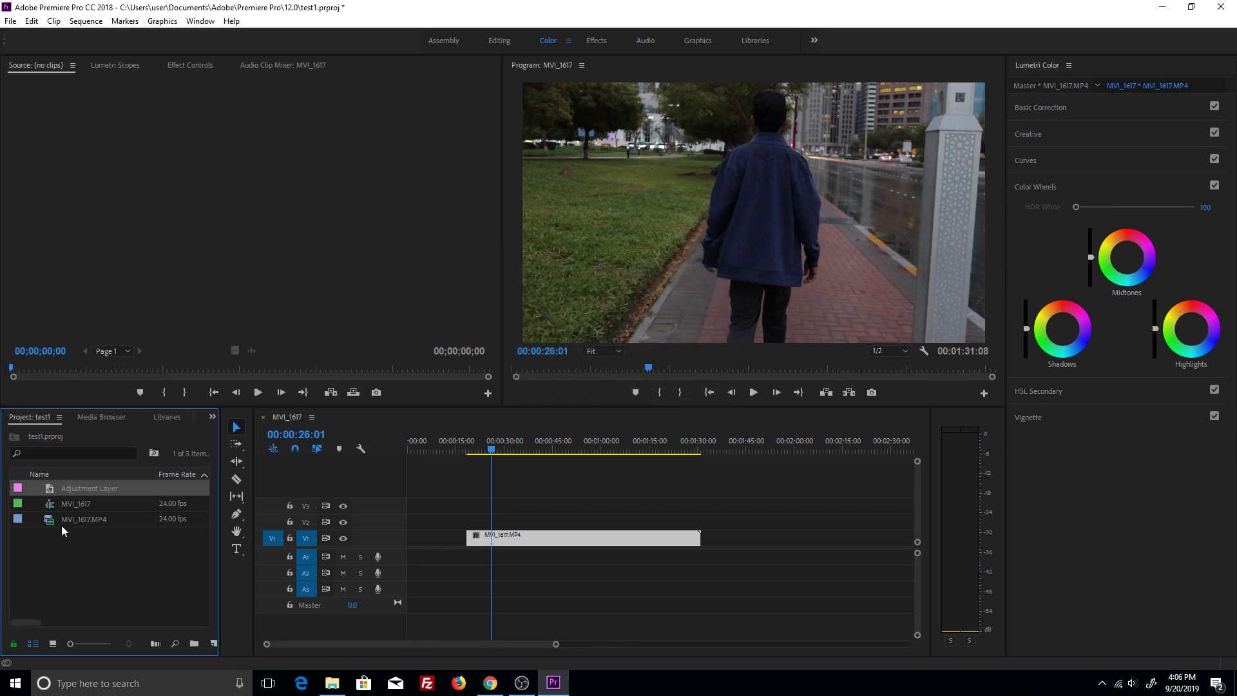
{"action": "left_click_drag", "start_coordinate": [73, 488], "coordinate": [697, 524]}
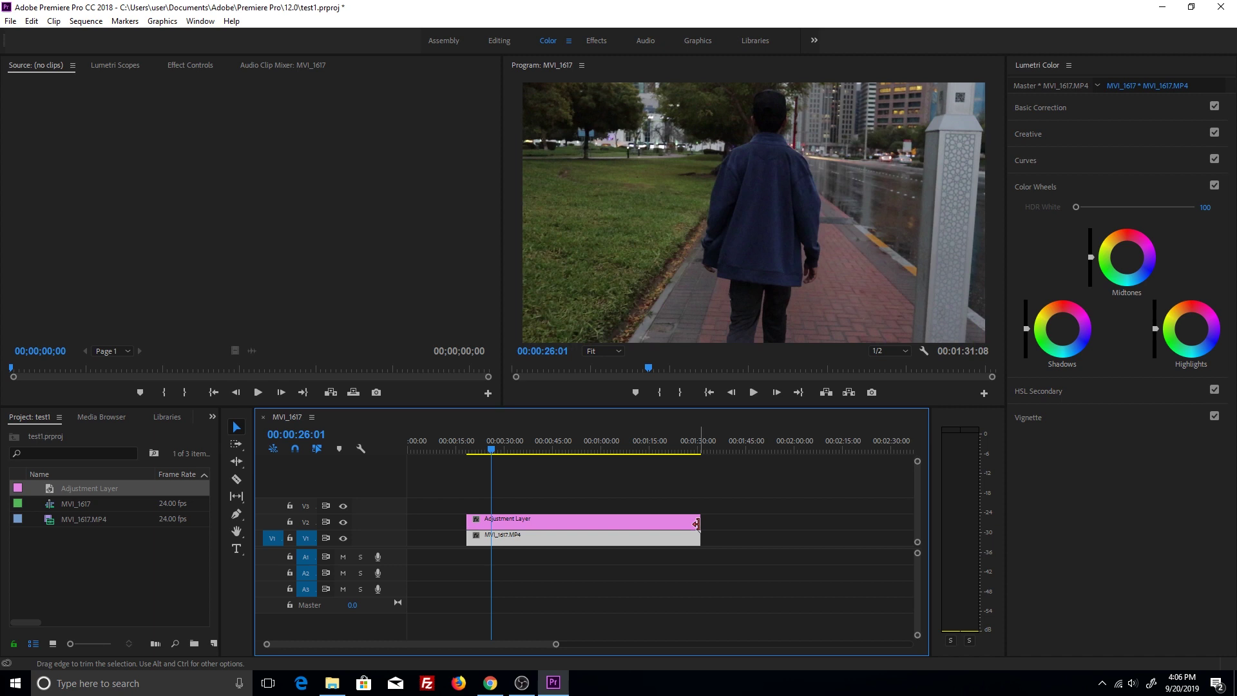
Step: Scrub from 00:00:23:05 across the clip and select the Adjustment Layer on V2
{"action": "left_click", "coordinate": [482, 451]}
{"action": "mouse_move", "coordinate": [482, 451]}
{"action": "left_mouse_down"}
{"action": "mouse_move", "coordinate": [465, 458]}
{"action": "mouse_move", "coordinate": [496, 459]}
{"action": "left_mouse_up"}
{"action": "left_click", "coordinate": [539, 522]}
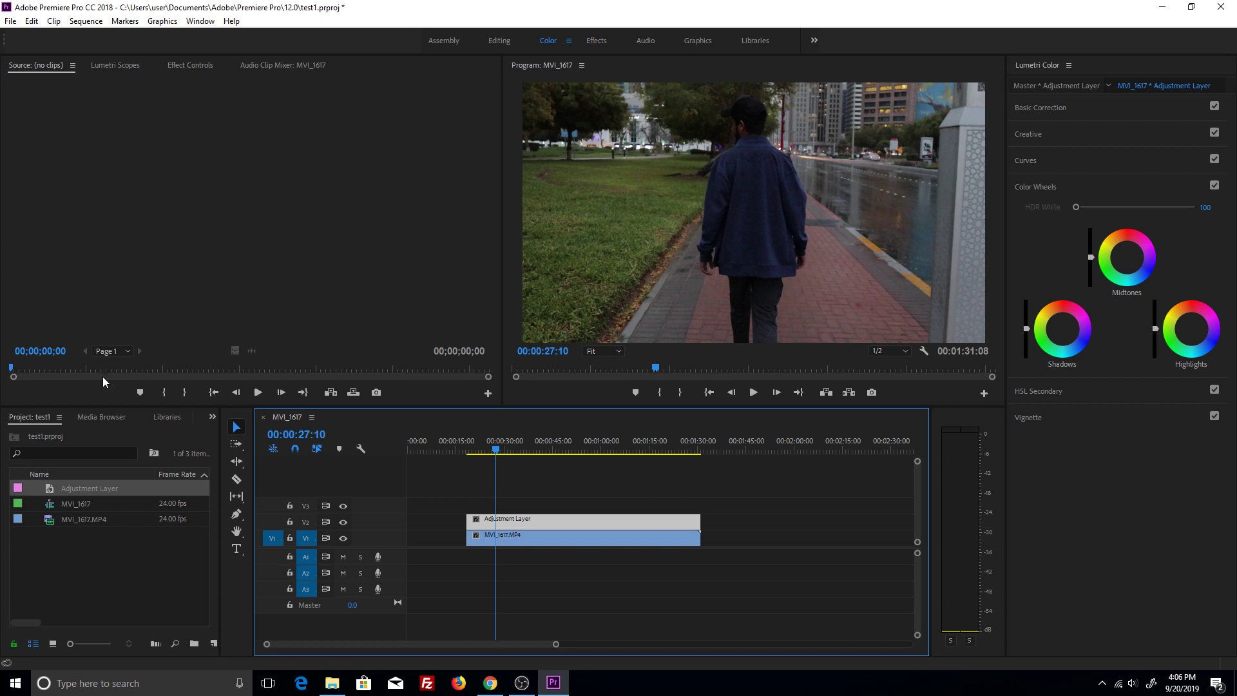
{"action": "left_click", "coordinate": [213, 419]}
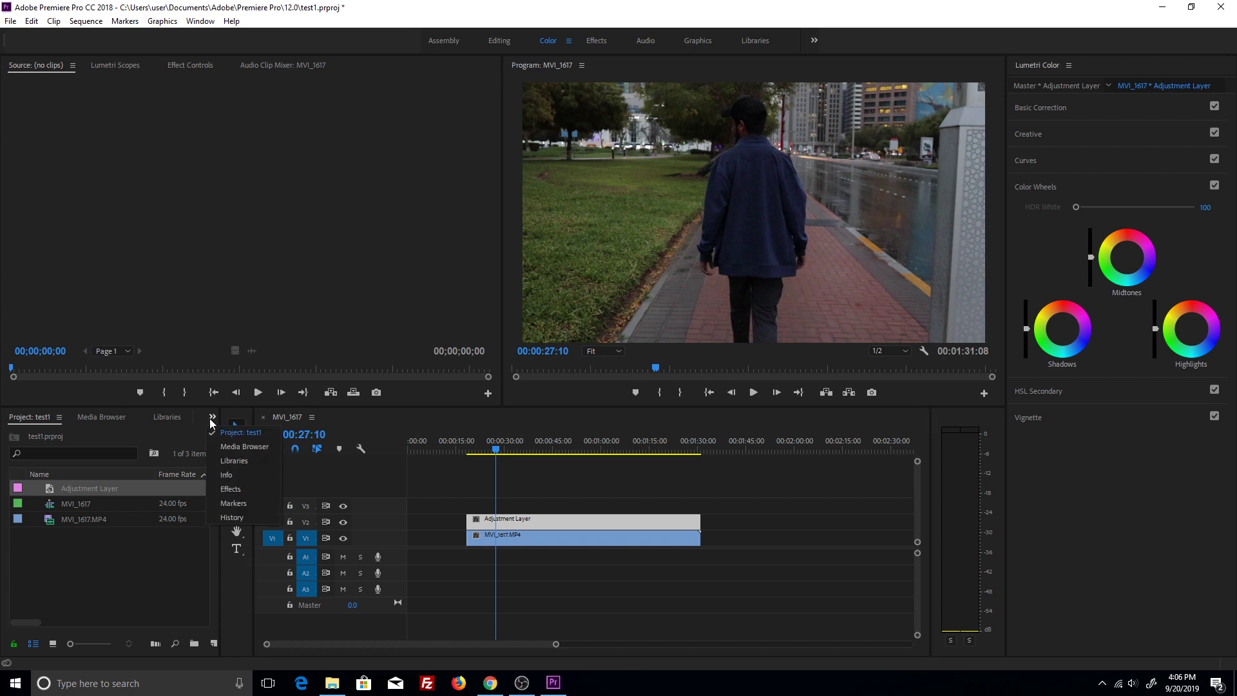
Step: Drop the Crop effect on the Adjustment Layer and view its Effect Controls, all edges 0%
{"action": "left_click", "coordinate": [235, 497]}
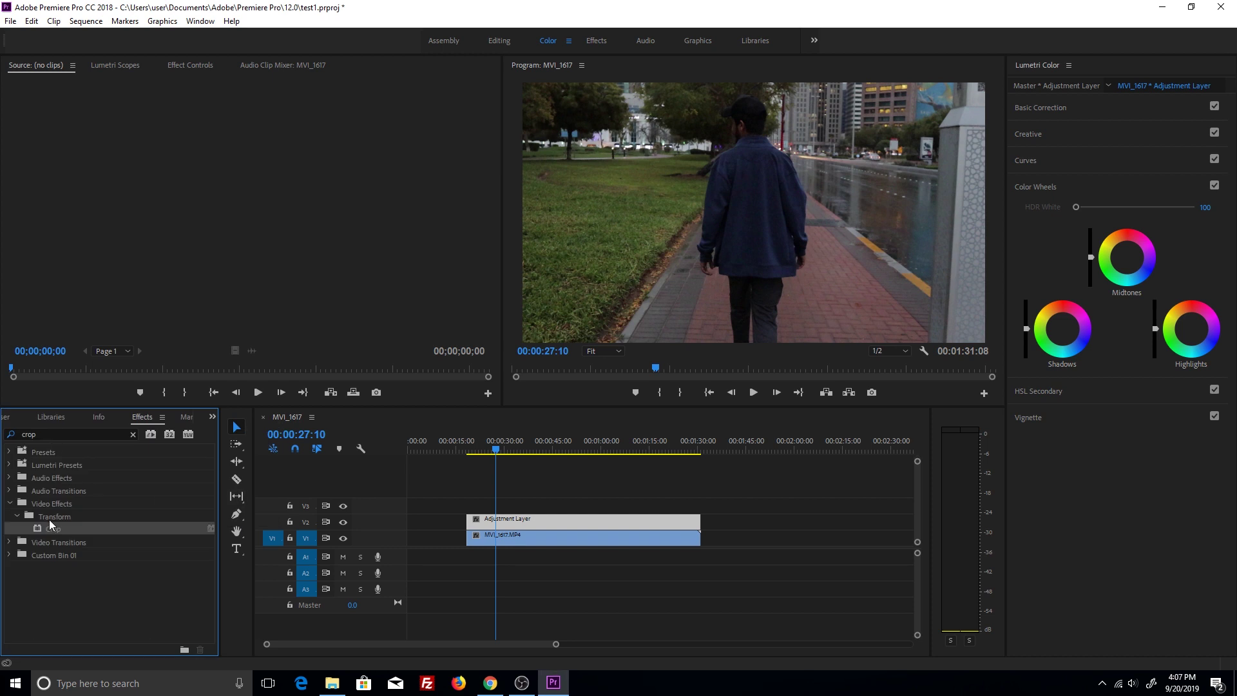
{"action": "left_click_drag", "start_coordinate": [51, 528], "coordinate": [497, 527]}
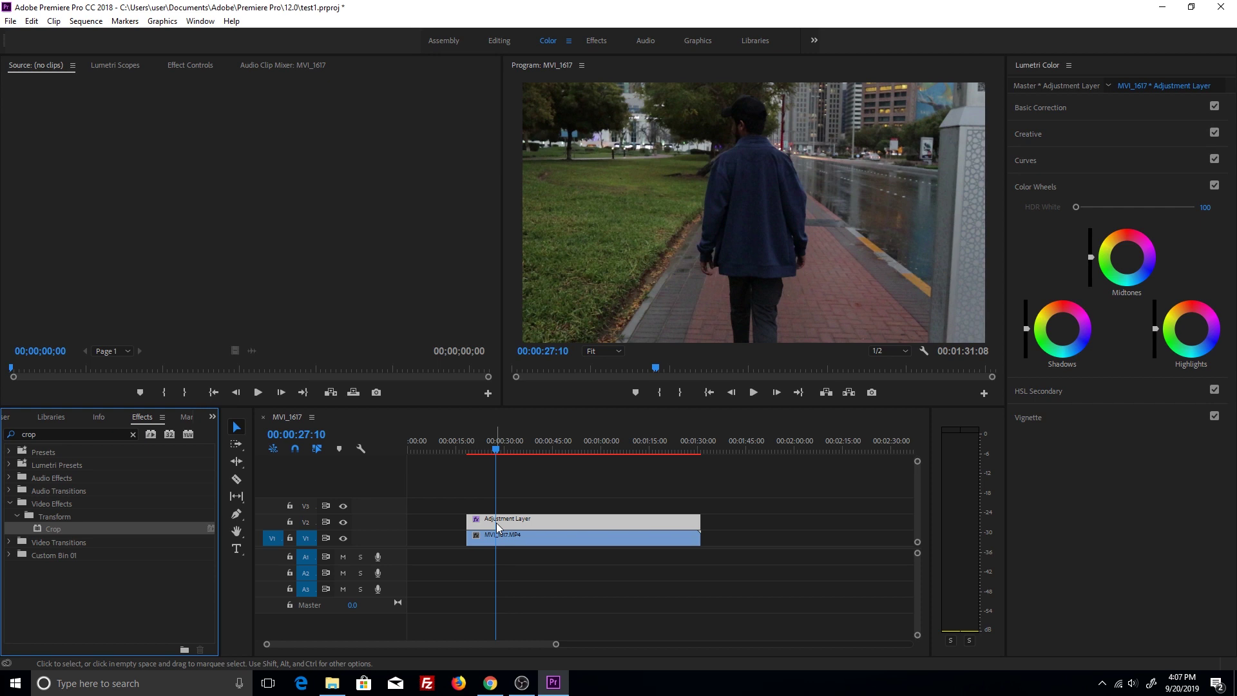
{"action": "left_click_drag", "start_coordinate": [498, 446], "coordinate": [469, 465]}
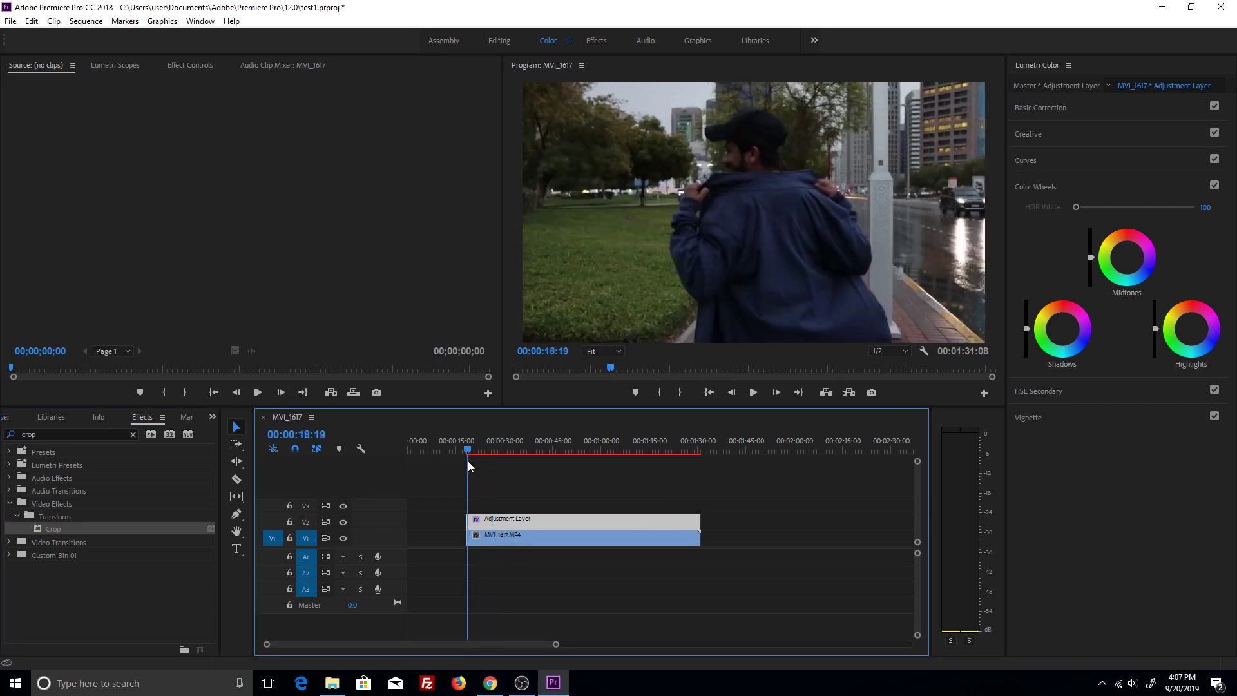
{"action": "left_click", "coordinate": [182, 65]}
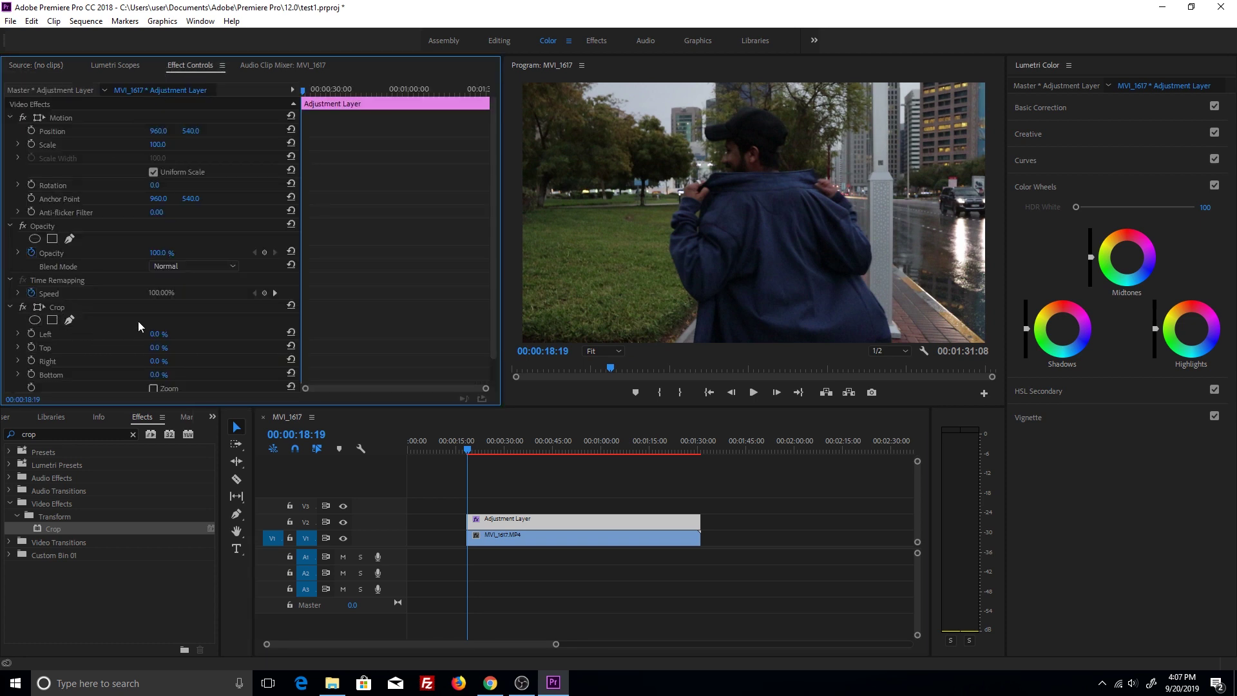
Step: Set the adjustment layer's Crop Top and Bottom to 12.2% each, then play the letterboxed clip
{"action": "scroll", "coordinate": [137, 326], "scroll_direction": "down", "scroll_amount": 1}
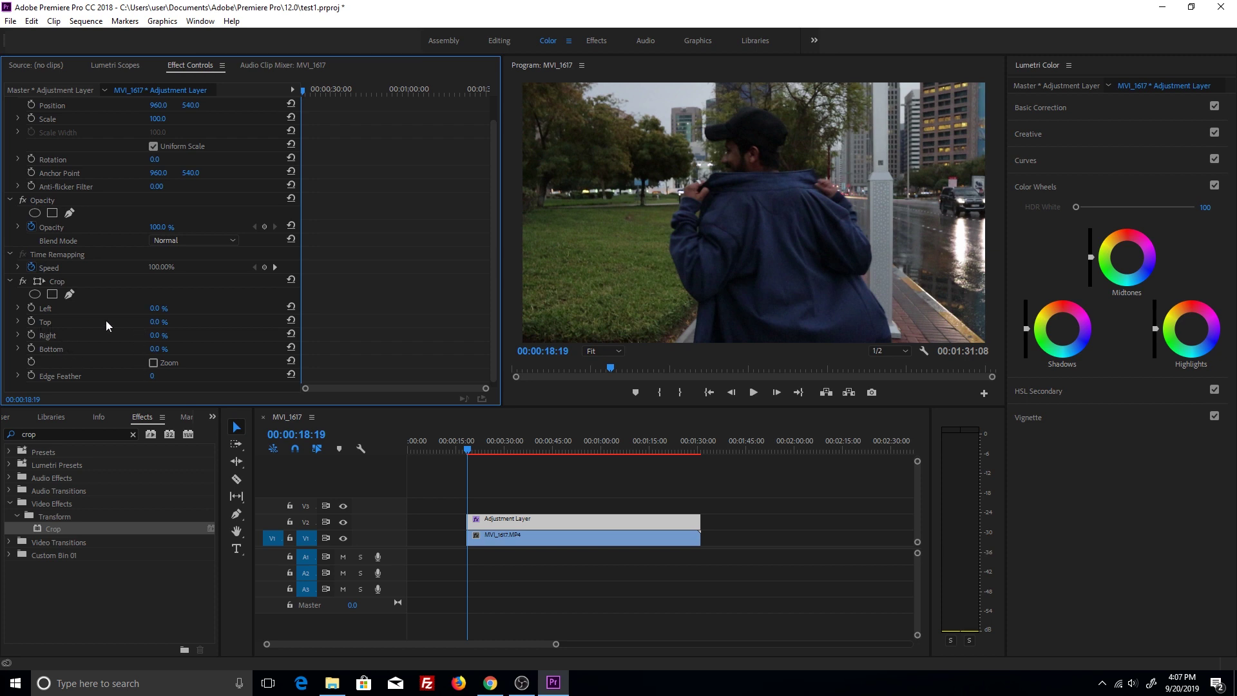
{"action": "left_click", "coordinate": [155, 322]}
{"action": "type", "text": "12.2"}
{"action": "left_click", "coordinate": [156, 349]}
{"action": "type", "text": "12.2"}
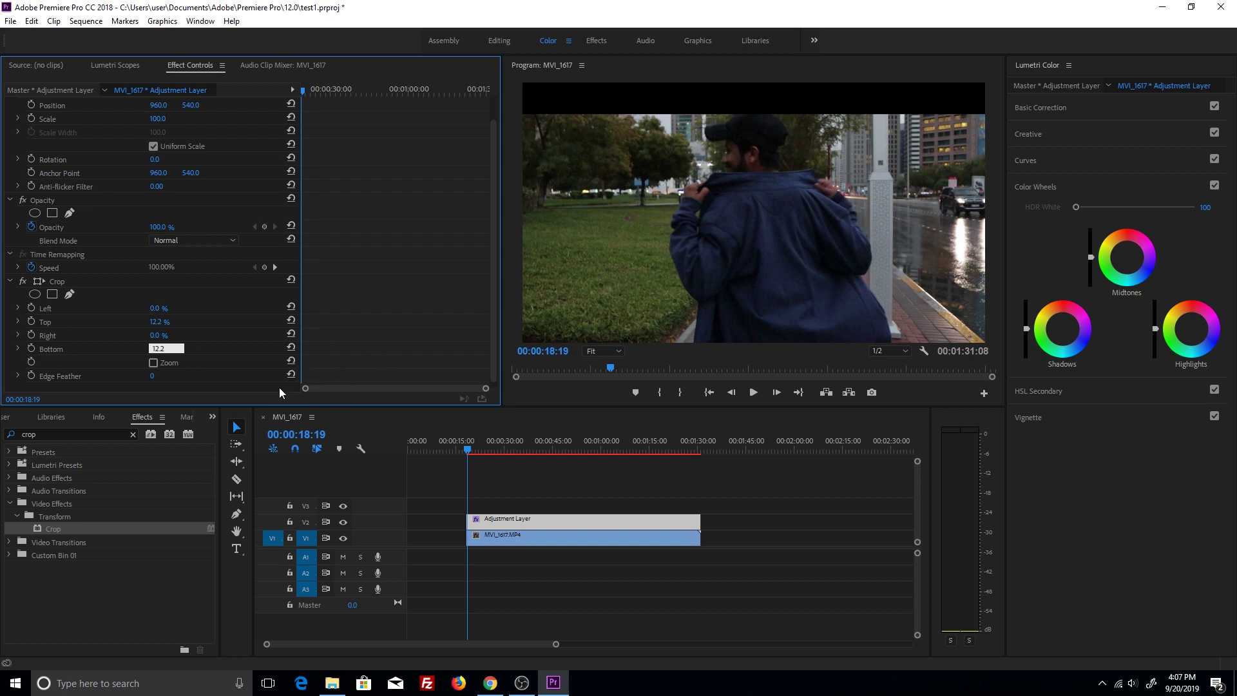
{"action": "key", "text": "Return"}
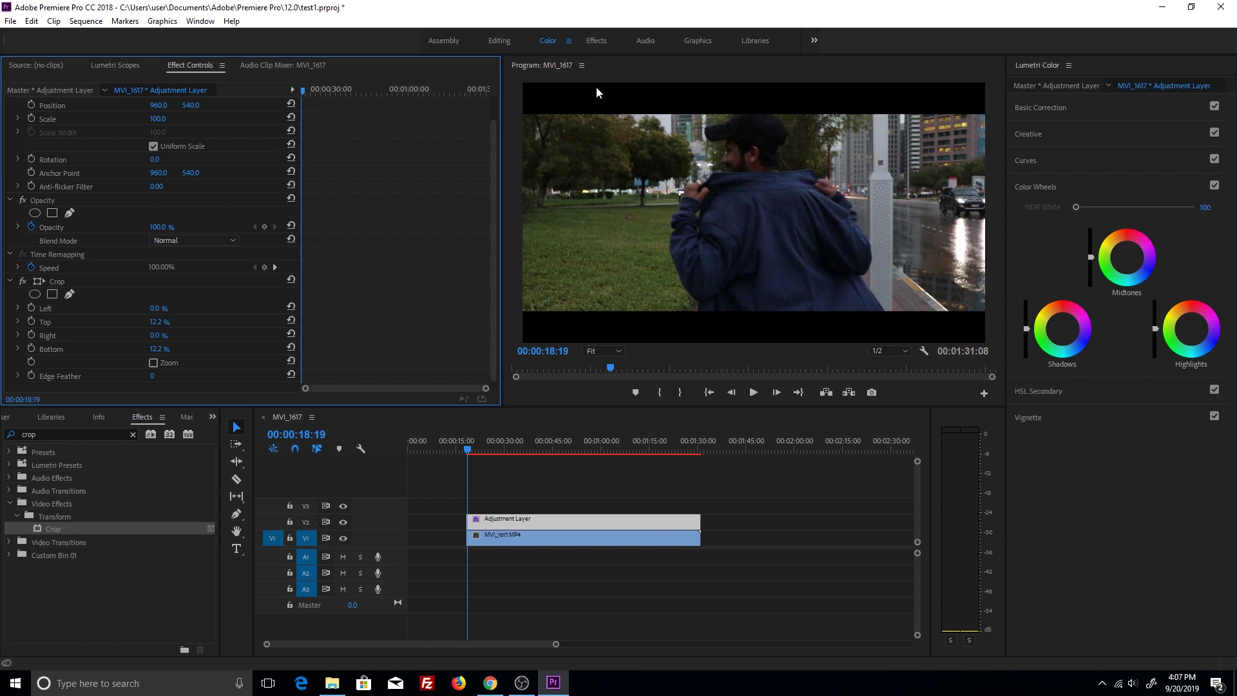
{"action": "left_click", "coordinate": [751, 396]}
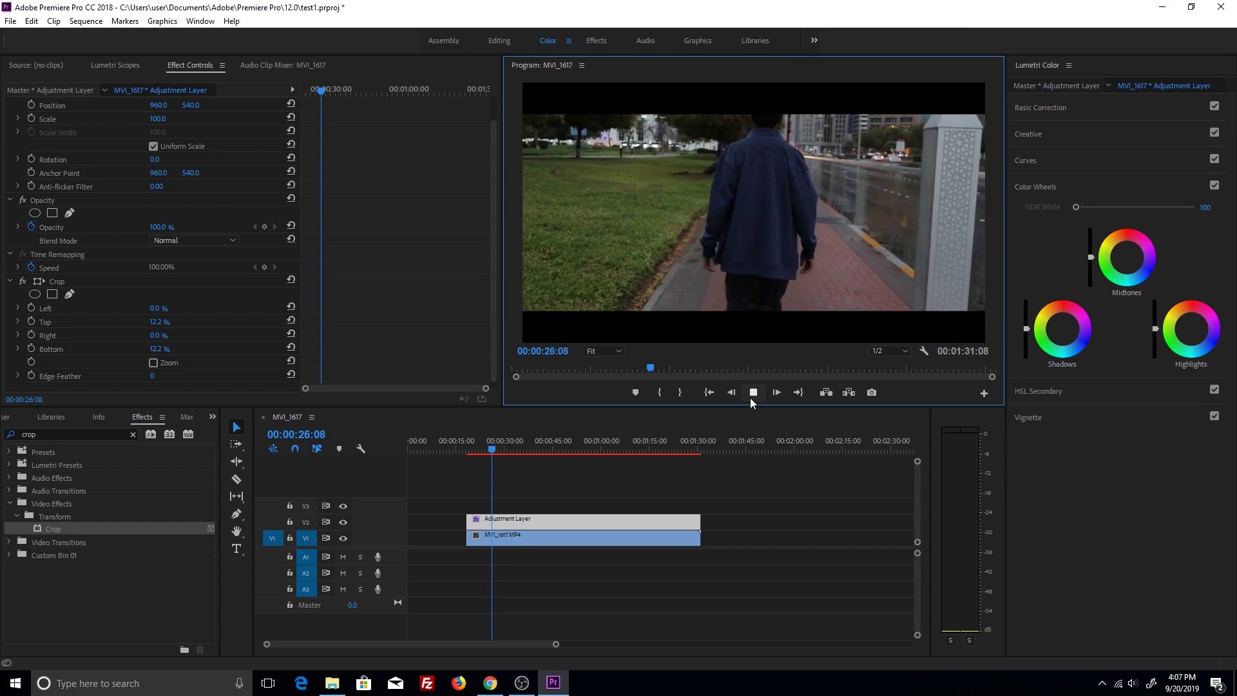
Step: Stop playback and select the MVI_1617.MP4 clip on V1 to show its Motion settings
{"action": "left_click", "coordinate": [750, 397]}
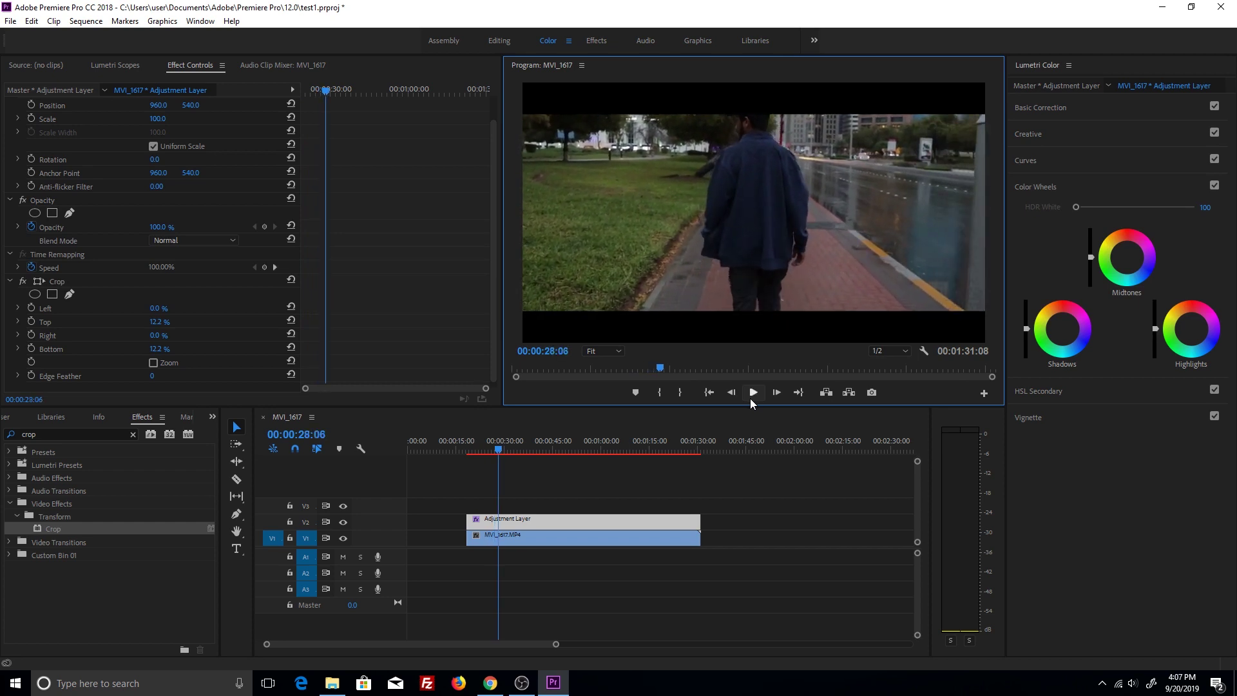
{"action": "left_click", "coordinate": [549, 565]}
{"action": "left_click", "coordinate": [535, 542]}
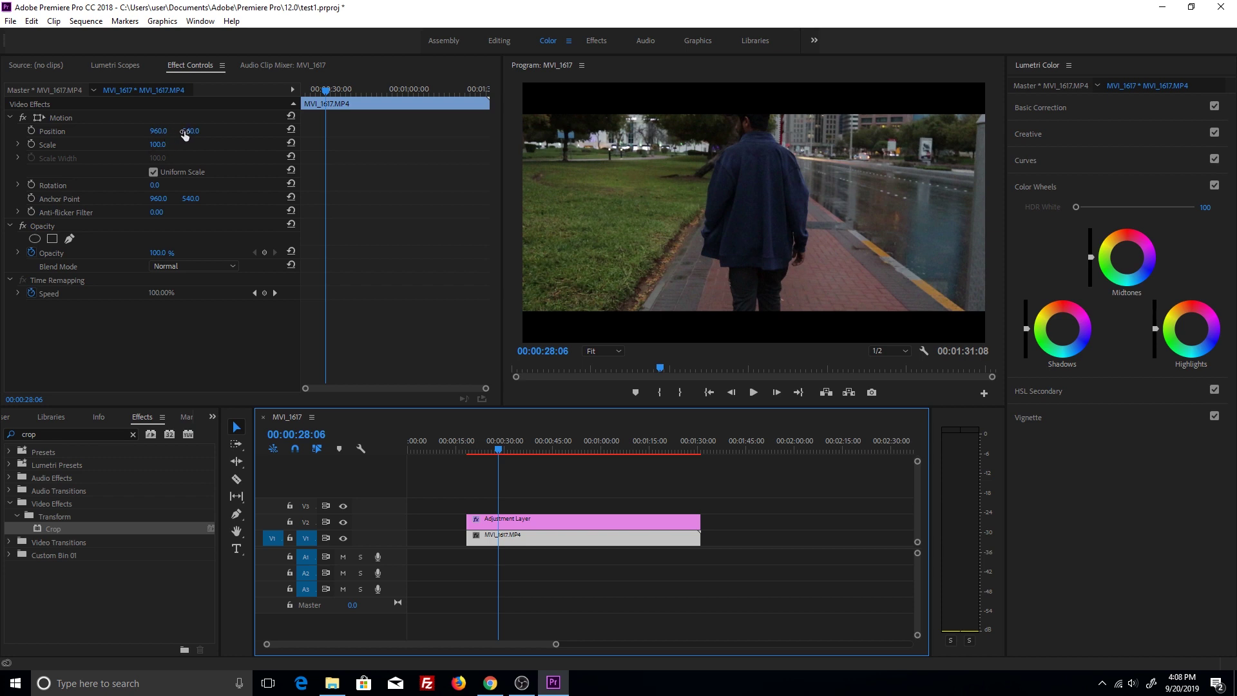
Step: Scrub MVI_1617.MP4's Position Y to 625.0 and play the repositioned footage
{"action": "left_click_drag", "start_coordinate": [190, 134], "coordinate": [242, 134]}
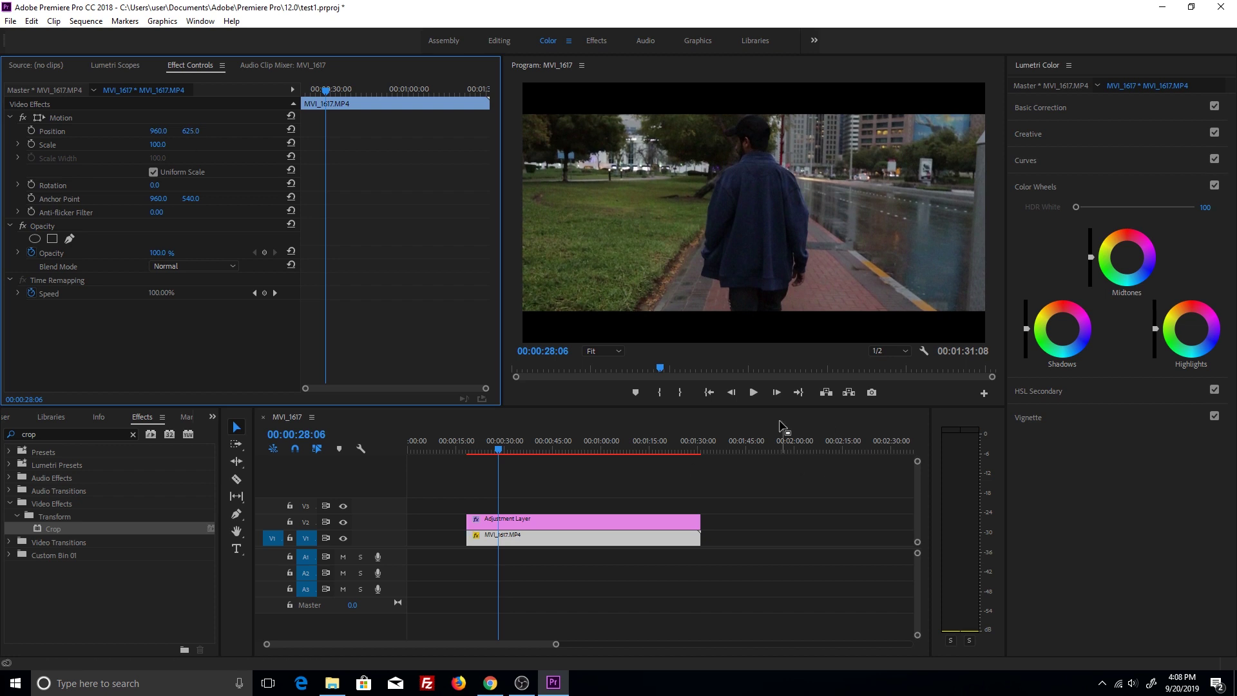
{"action": "left_click", "coordinate": [755, 391]}
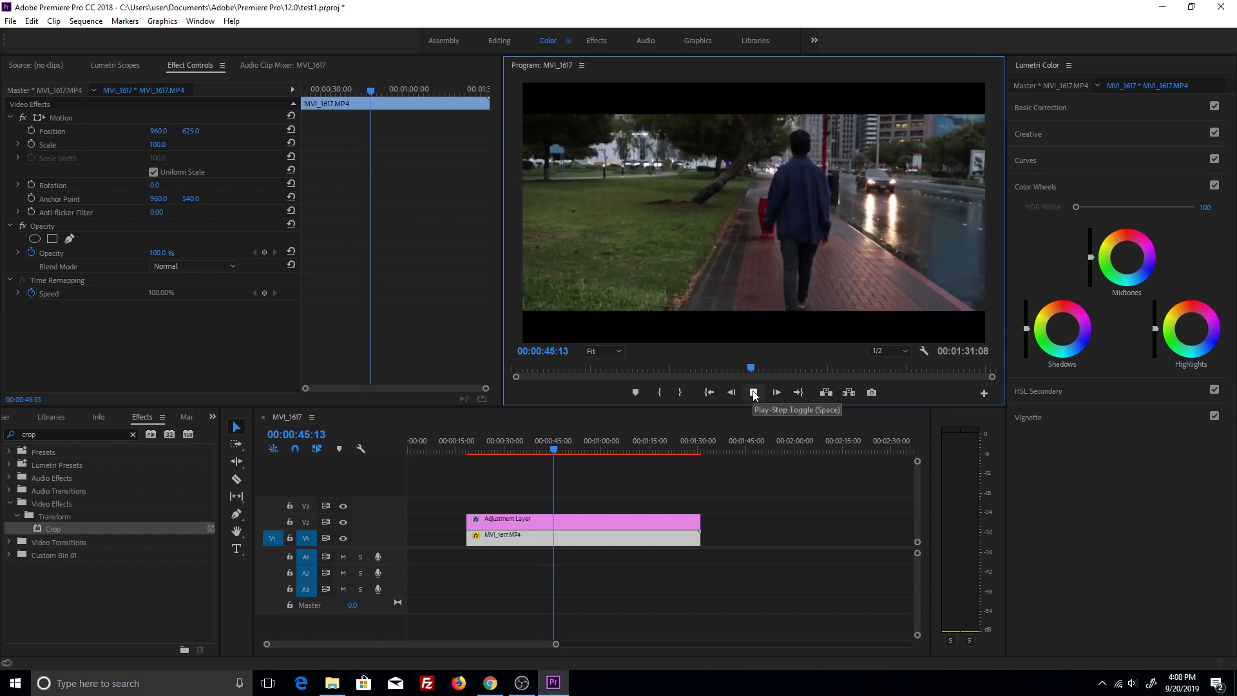
Step: Stop playback at 00:00:47:00 and expand Lumetri Color's Basic Correction controls
{"action": "left_click", "coordinate": [753, 393]}
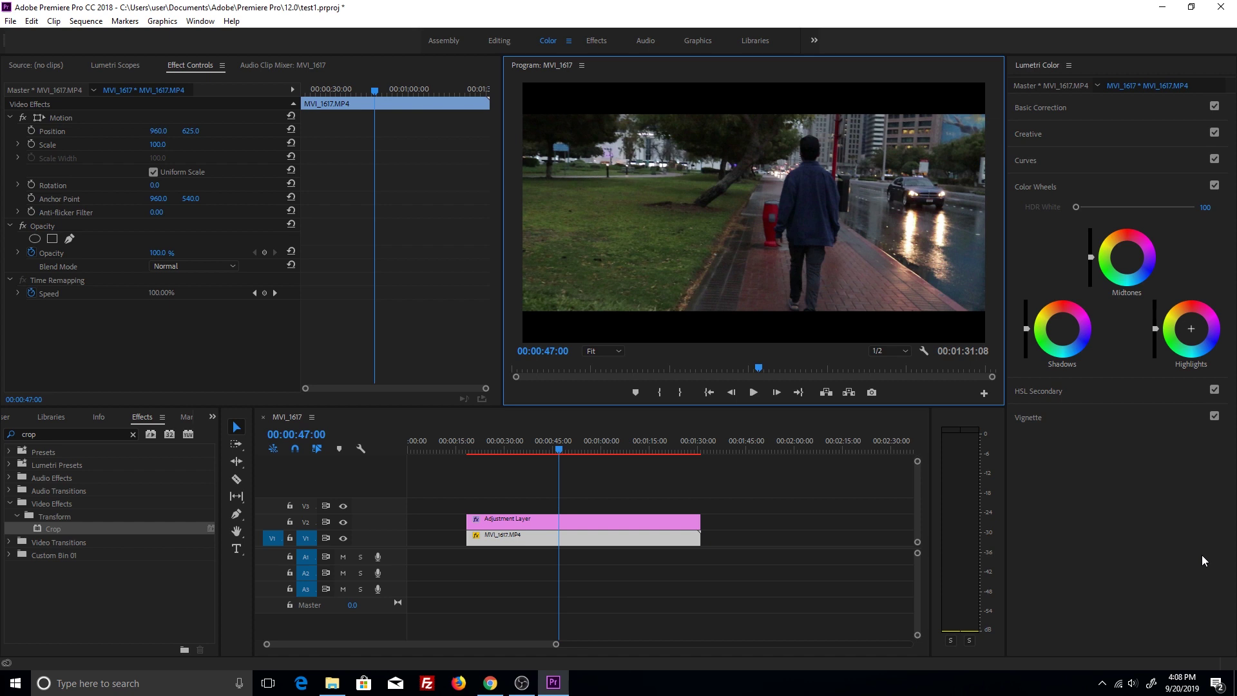
{"action": "left_click", "coordinate": [1067, 119]}
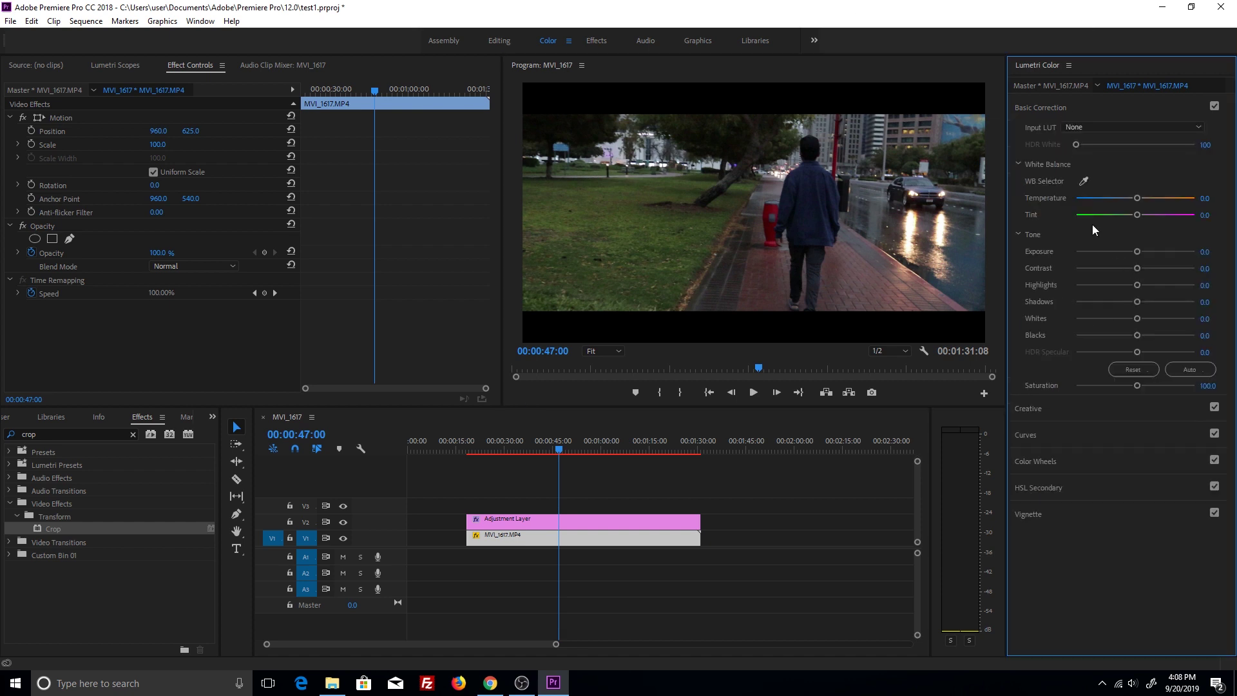
Step: Trial a cooler Temperature and magenta Tint, preview, then reset them to 0.0
{"action": "left_click_drag", "start_coordinate": [1137, 198], "coordinate": [1116, 199]}
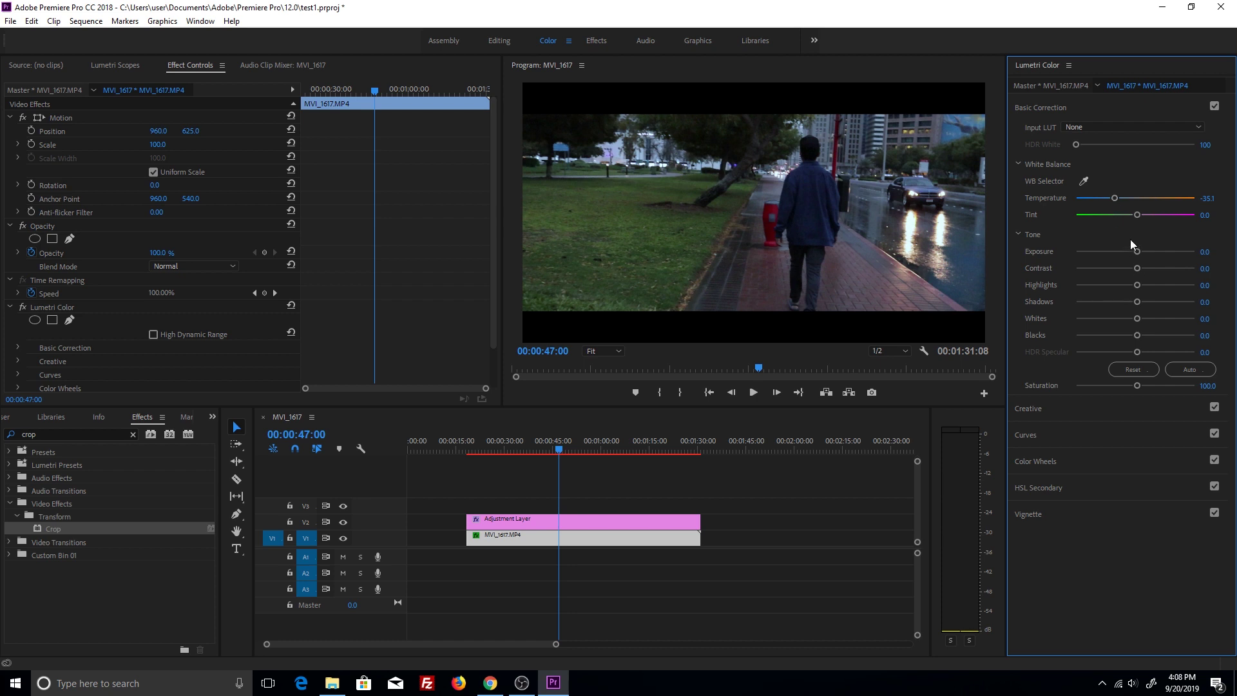
{"action": "left_click_drag", "start_coordinate": [1138, 217], "coordinate": [1153, 219]}
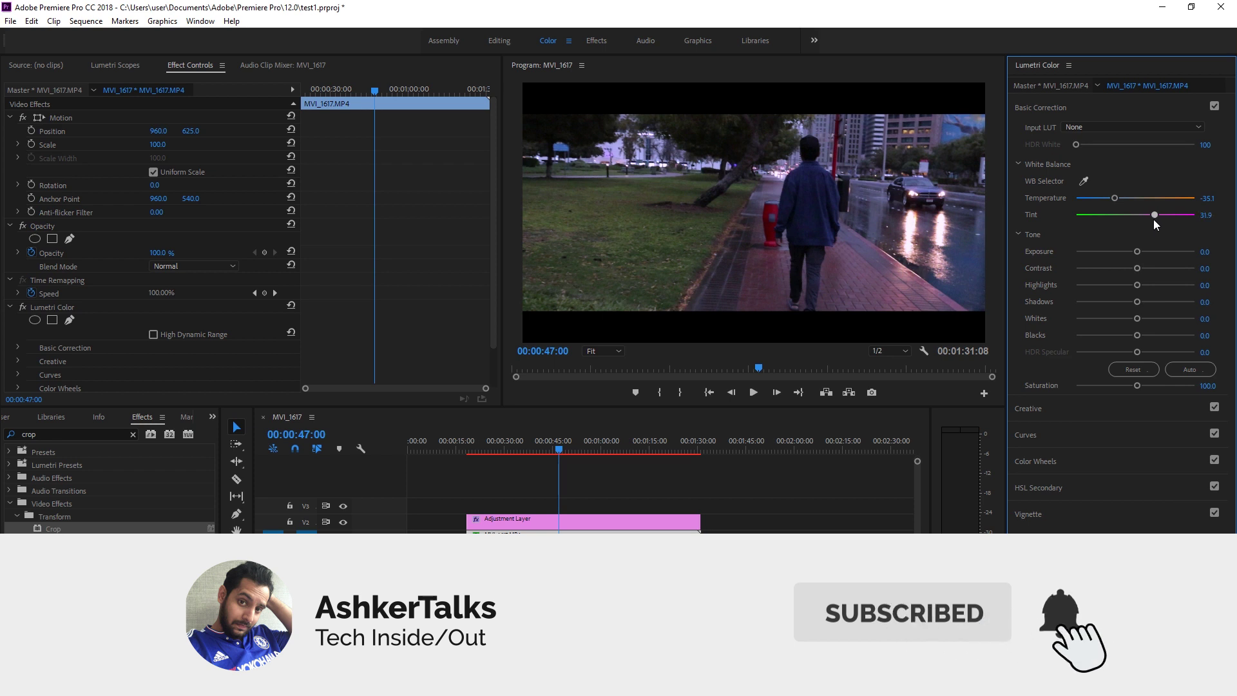
{"action": "left_click", "coordinate": [753, 393]}
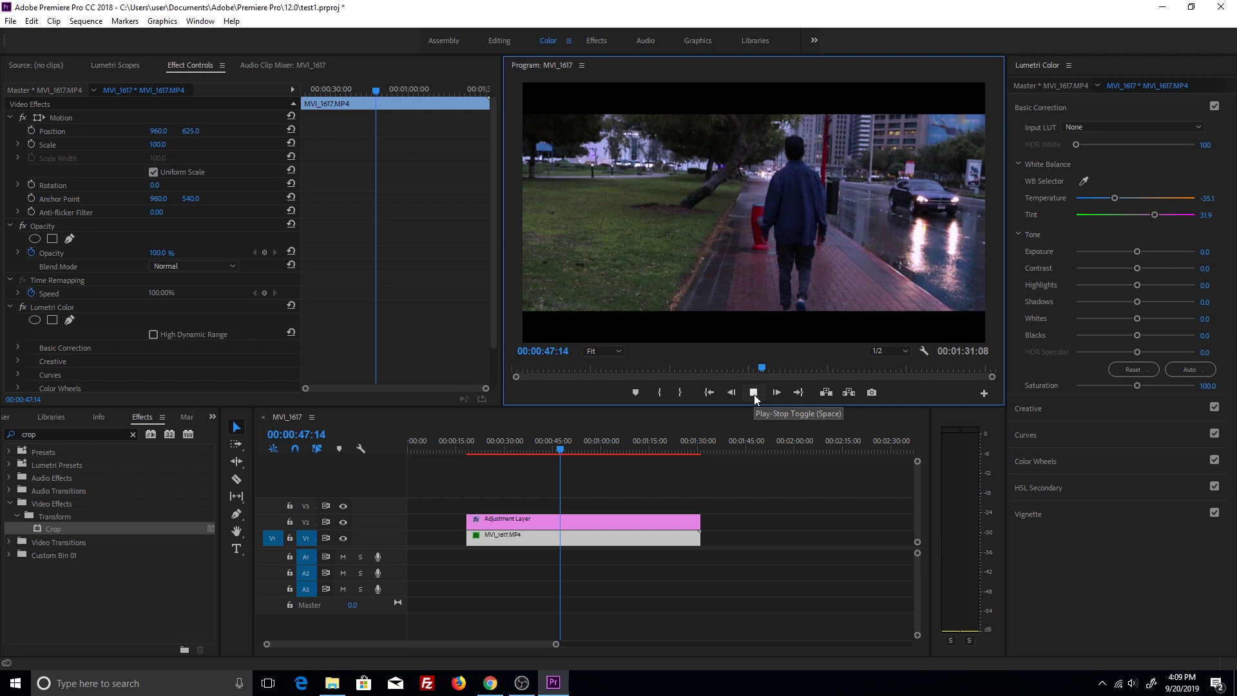
{"action": "left_click", "coordinate": [753, 393]}
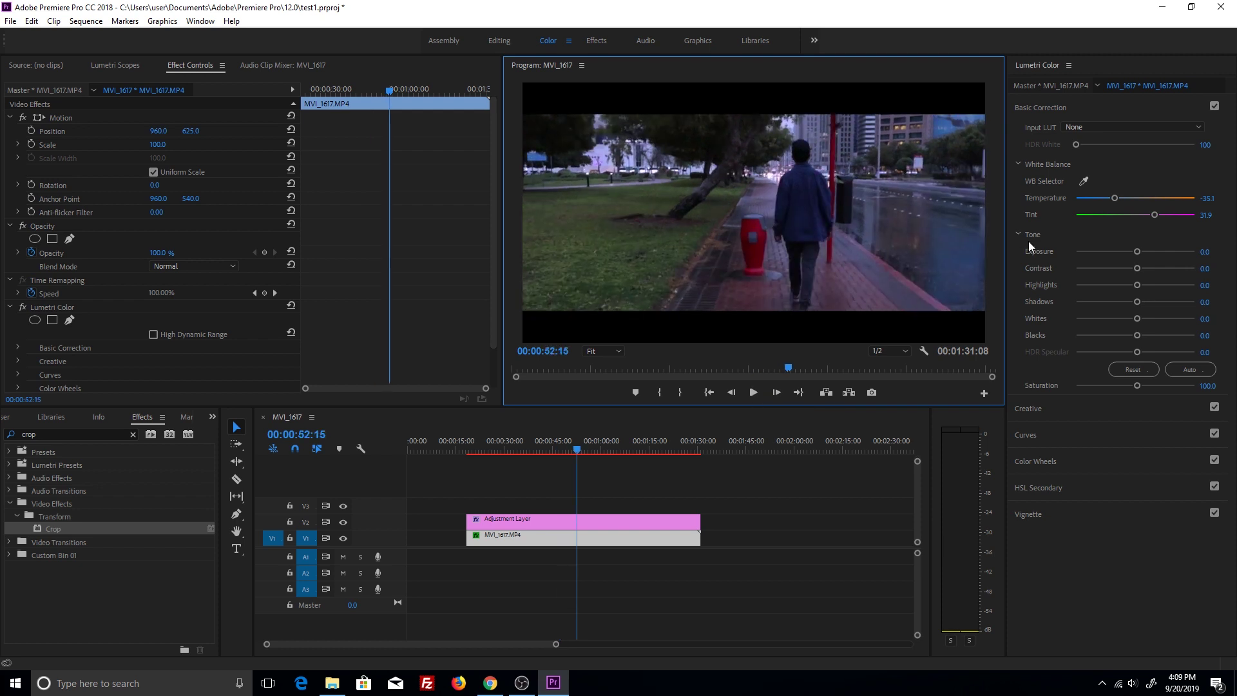
{"action": "double_click", "coordinate": [1114, 197]}
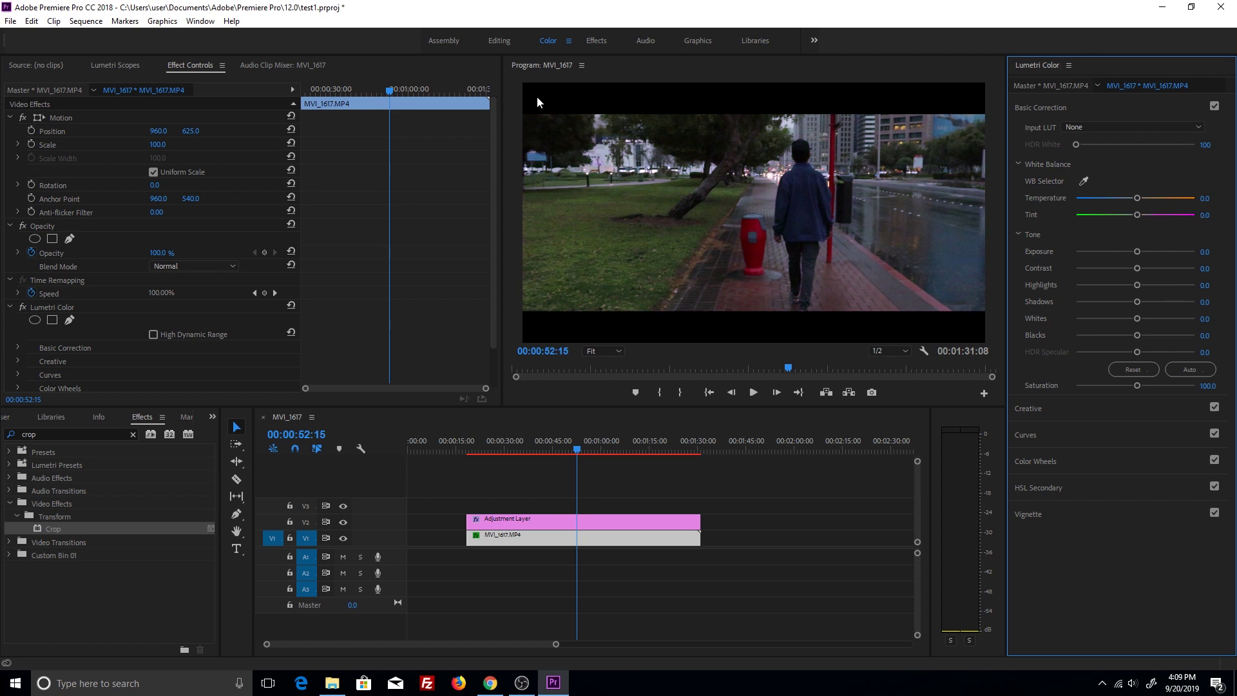
{"action": "left_click", "coordinate": [1038, 461]}
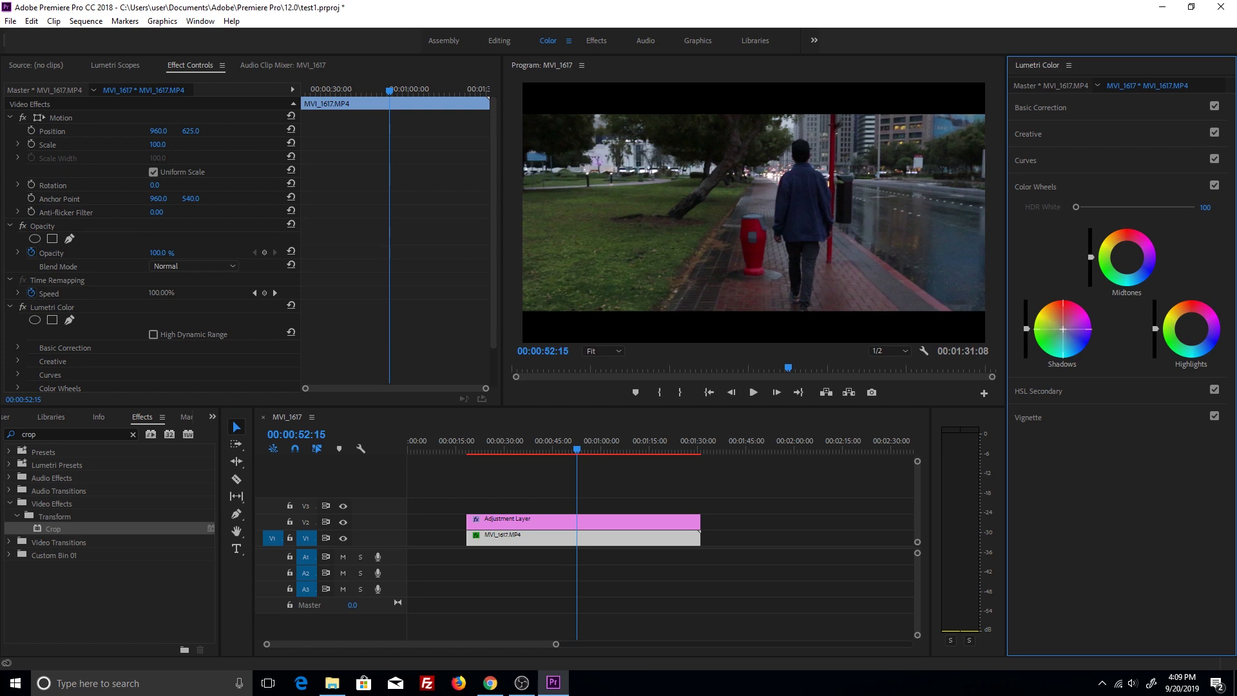
Step: Push the Shadows wheel toward blue-violet and lower its slider slightly
{"action": "left_click_drag", "start_coordinate": [1064, 330], "coordinate": [1071, 333]}
{"action": "left_click_drag", "start_coordinate": [1071, 332], "coordinate": [1027, 308]}
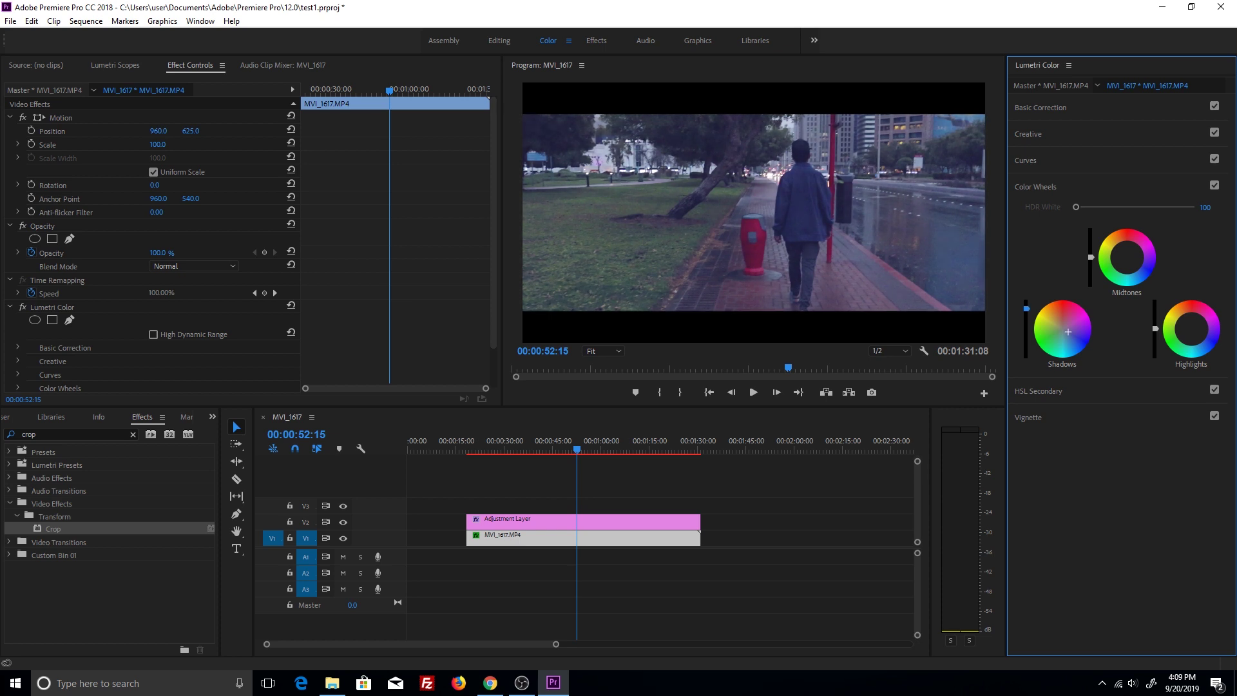
{"action": "left_click_drag", "start_coordinate": [1026, 309], "coordinate": [1026, 328]}
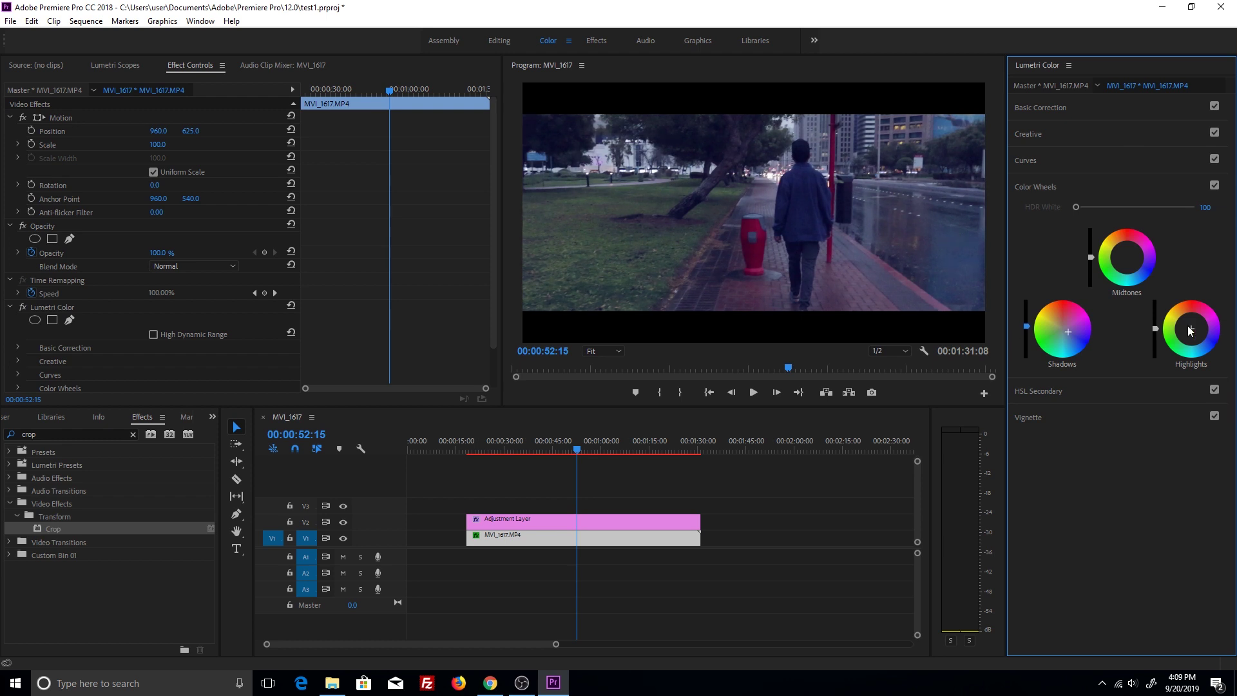
Step: Lightly tint the Highlights and fine-tune the Midtones wheel, then play the graded clip
{"action": "left_click_drag", "start_coordinate": [1193, 333], "coordinate": [1154, 334]}
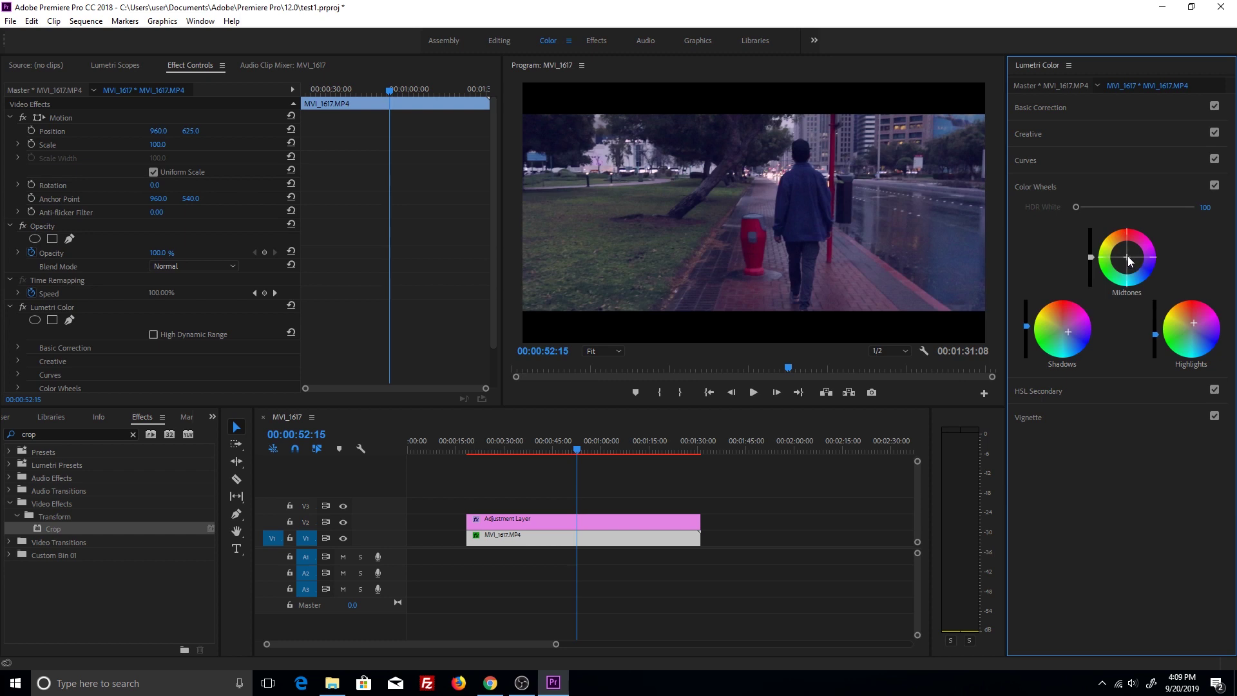
{"action": "left_click_drag", "start_coordinate": [1127, 256], "coordinate": [1126, 252]}
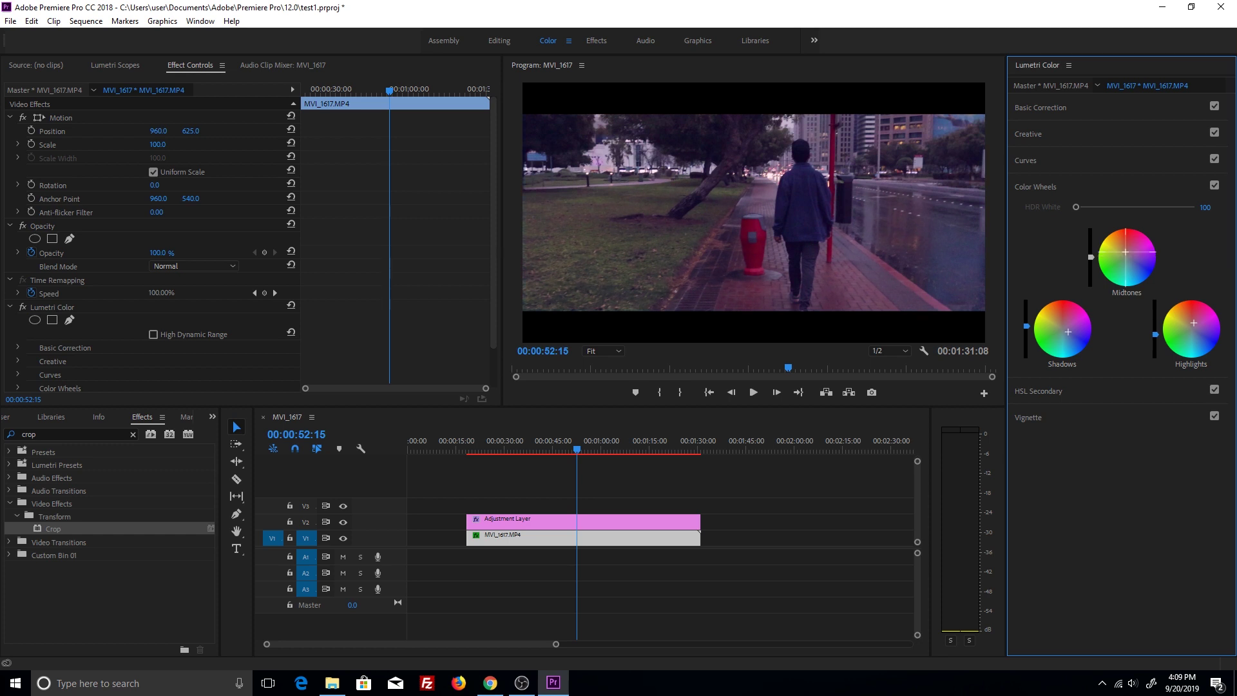
{"action": "left_click_drag", "start_coordinate": [1126, 252], "coordinate": [1127, 254]}
{"action": "left_click_drag", "start_coordinate": [1129, 256], "coordinate": [1127, 254]}
{"action": "left_click_drag", "start_coordinate": [1126, 255], "coordinate": [1124, 252]}
{"action": "left_click", "coordinate": [753, 392]}
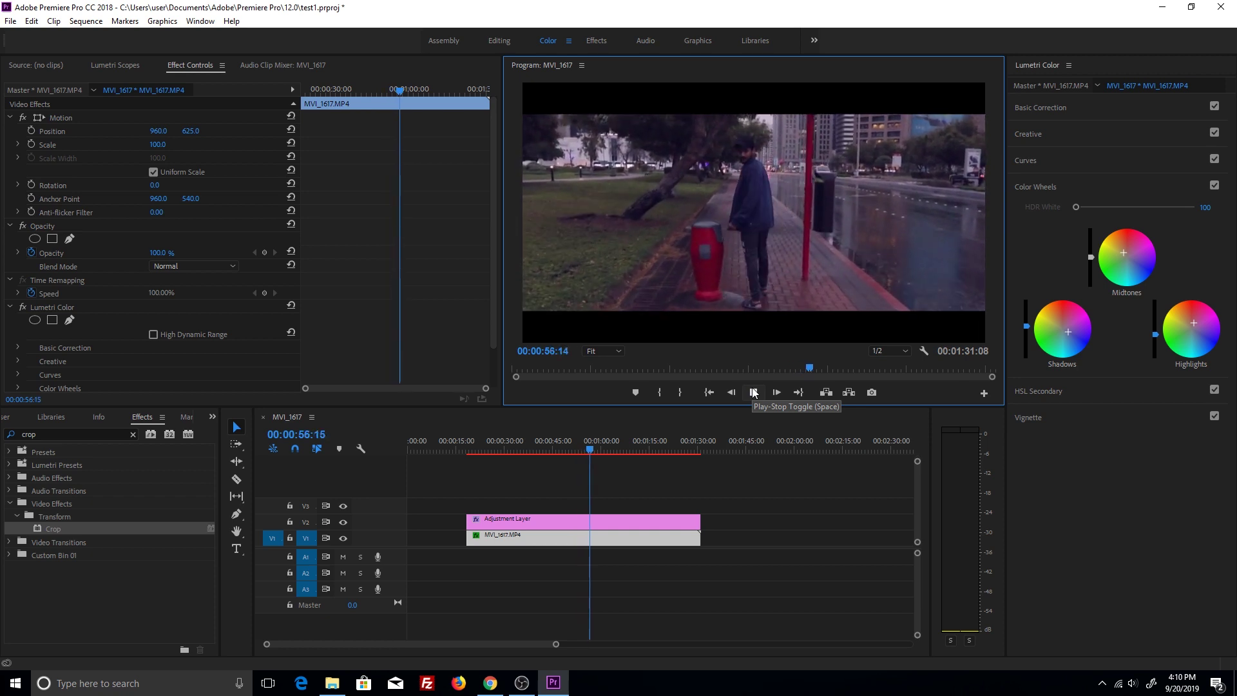
{"action": "left_click", "coordinate": [754, 392]}
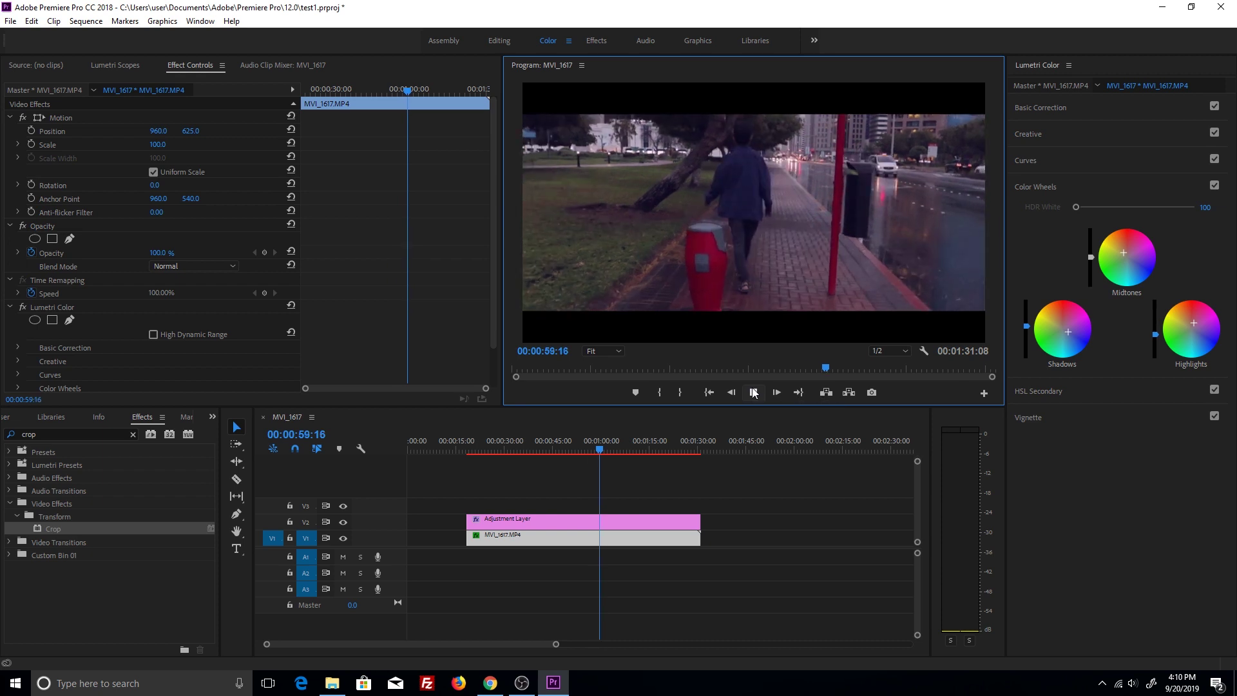